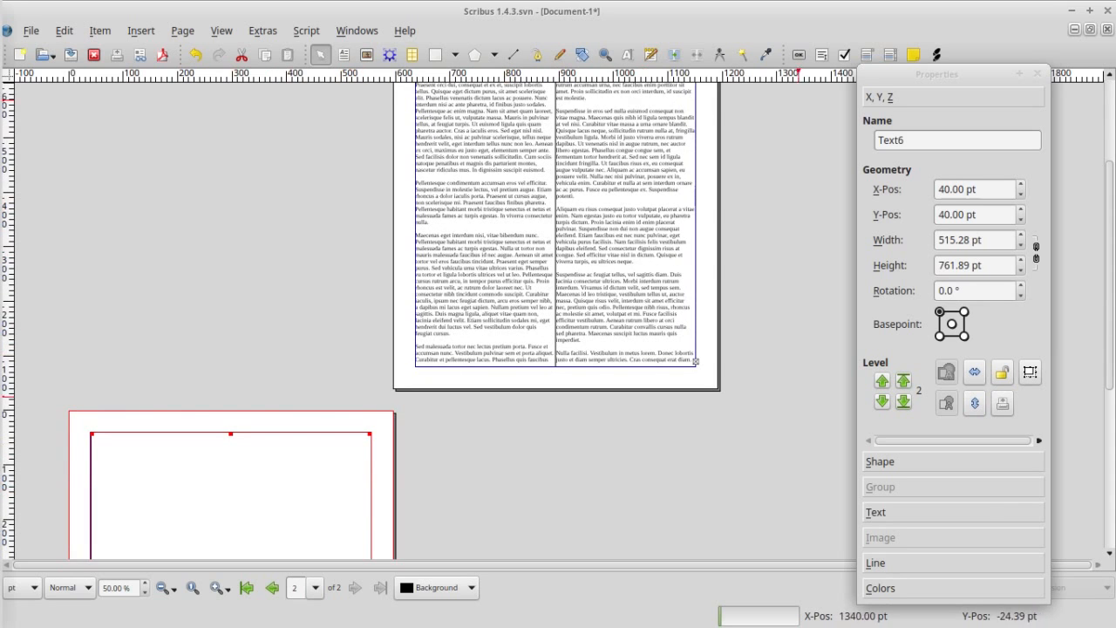
Examine the end of page 1's two-column text frame for overflow and inspect the empty text frame on page 2
{"action": "scroll", "coordinate": [551, 198], "scroll_direction": "up", "scroll_amount": 3}
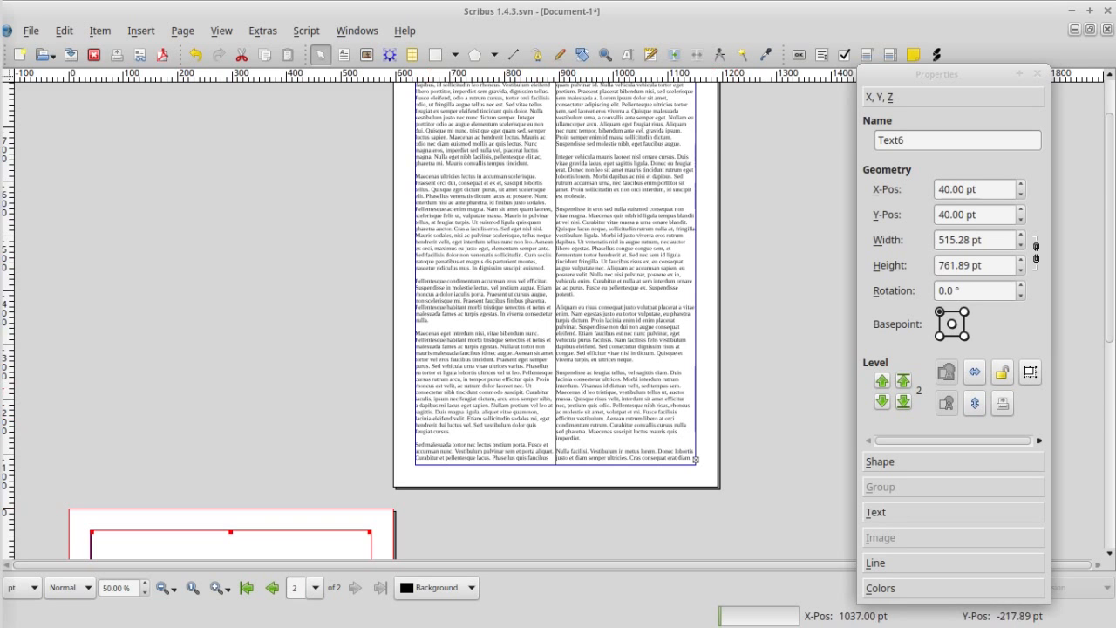
{"action": "scroll", "coordinate": [435, 314], "scroll_direction": "down", "scroll_amount": 3}
{"action": "scroll", "coordinate": [501, 314], "scroll_direction": "up", "scroll_amount": 2}
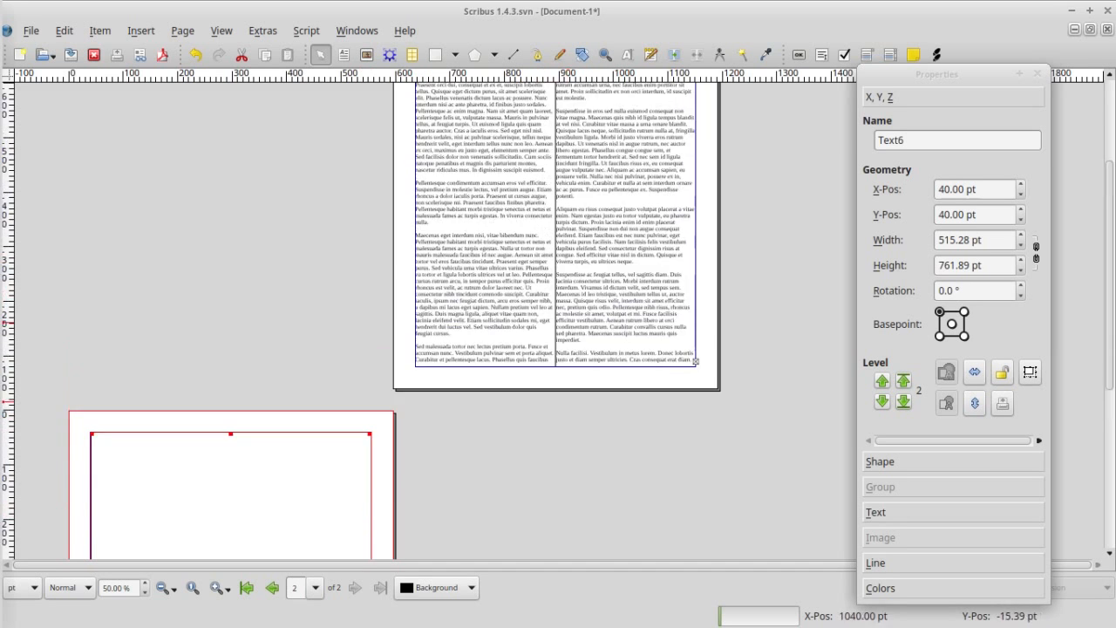
{"action": "scroll", "coordinate": [579, 348], "scroll_direction": "up", "scroll_amount": 2}
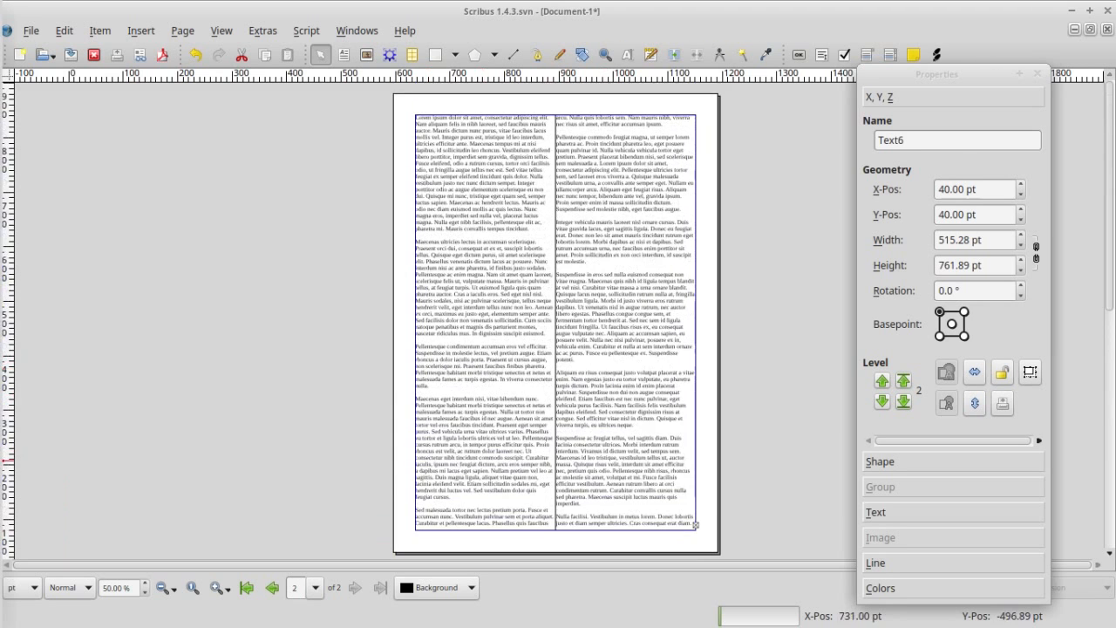
{"action": "left_click", "coordinate": [506, 187]}
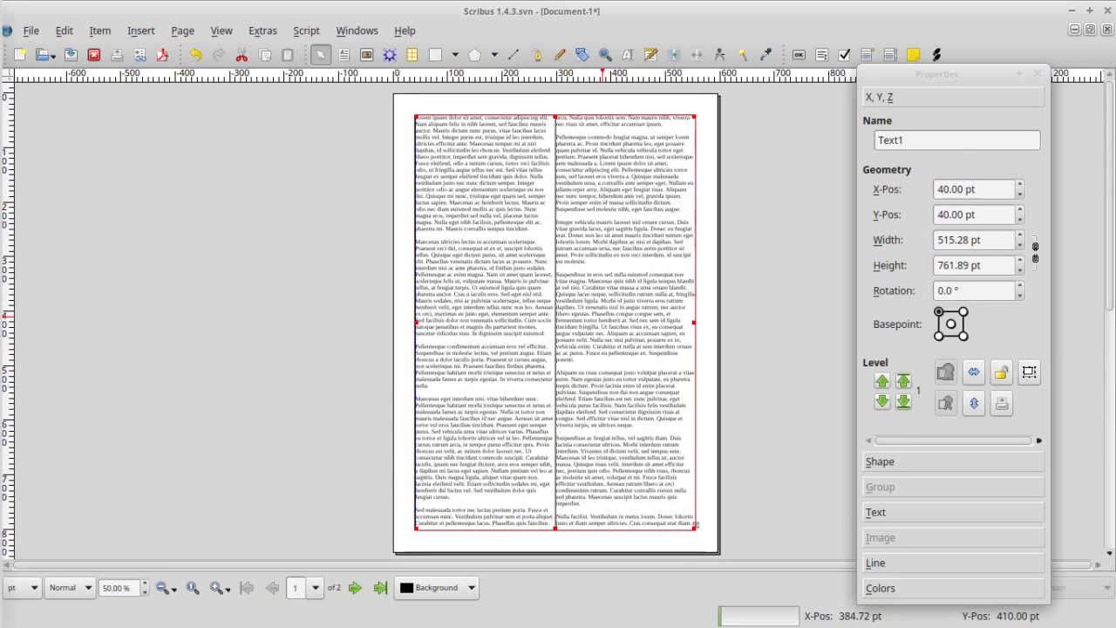
{"action": "scroll", "coordinate": [436, 314], "scroll_direction": "down", "scroll_amount": 2}
{"action": "scroll", "coordinate": [694, 426], "scroll_direction": "down", "scroll_amount": 3}
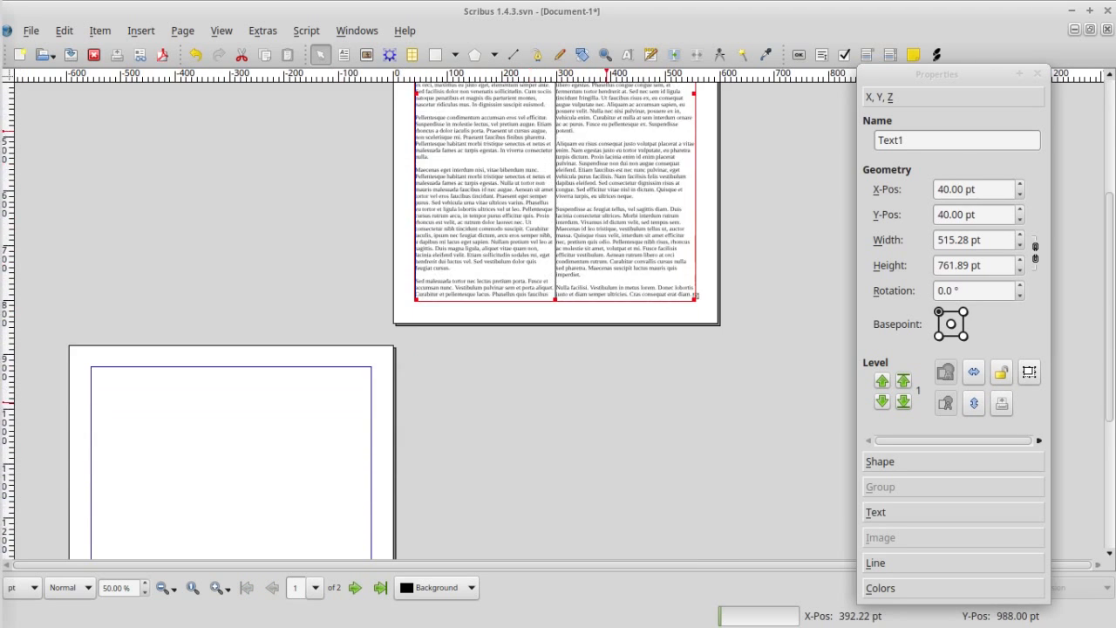
{"action": "scroll", "coordinate": [695, 458], "scroll_direction": "up", "scroll_amount": 3}
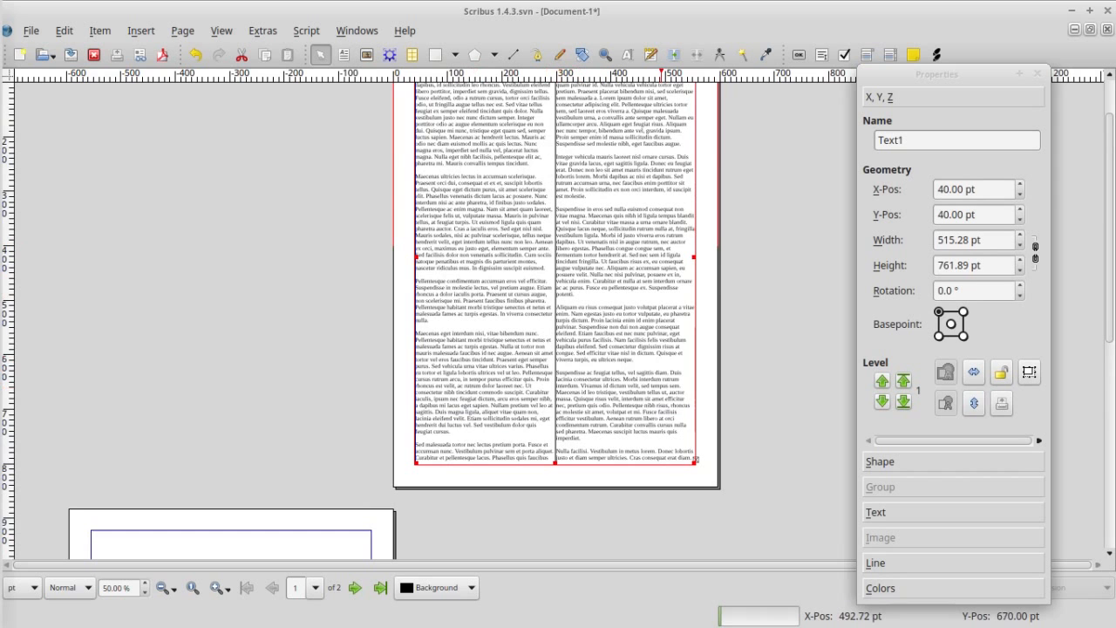
{"action": "scroll", "coordinate": [695, 393], "scroll_direction": "down", "scroll_amount": 1}
{"action": "scroll", "coordinate": [695, 393], "scroll_direction": "up", "scroll_amount": 1}
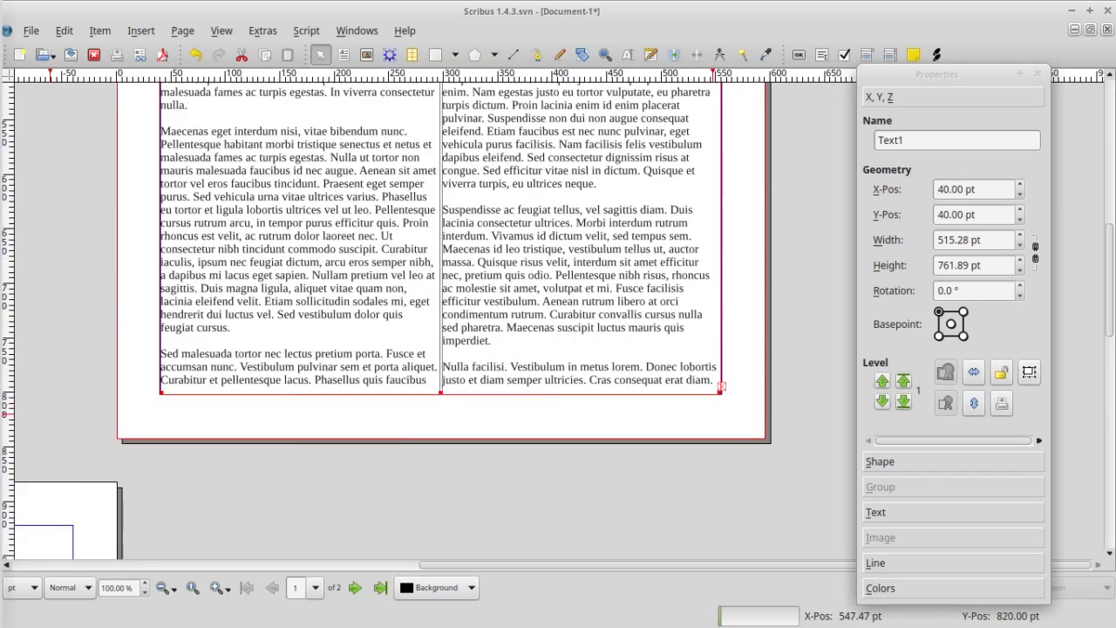
{"action": "scroll", "coordinate": [711, 415], "scroll_direction": "up", "scroll_amount": 1}
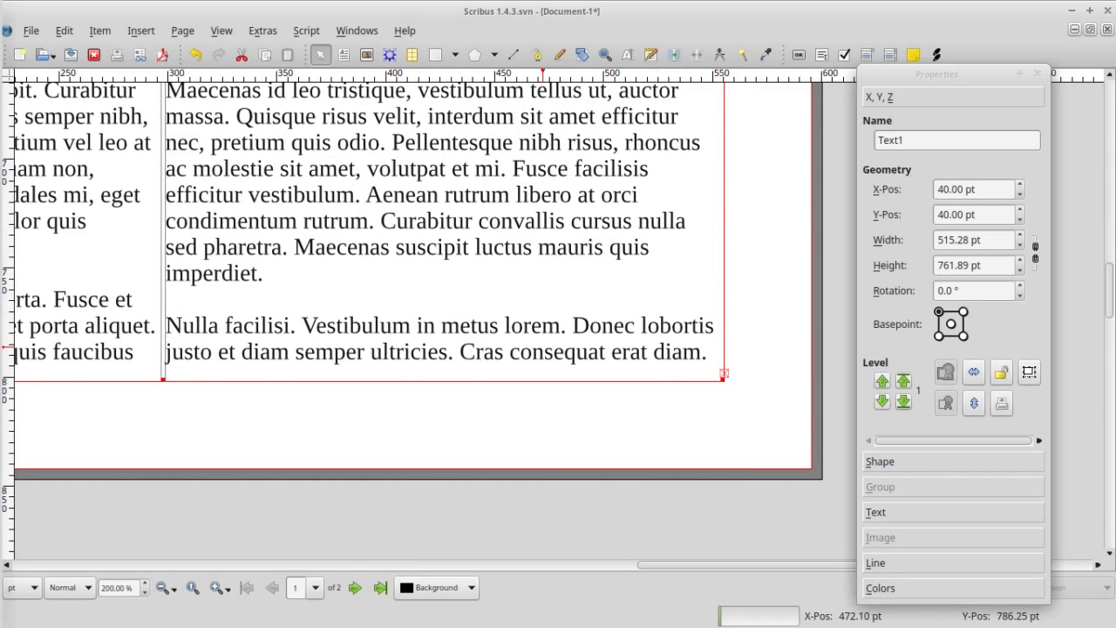
{"action": "scroll", "coordinate": [657, 347], "scroll_direction": "down", "scroll_amount": 2}
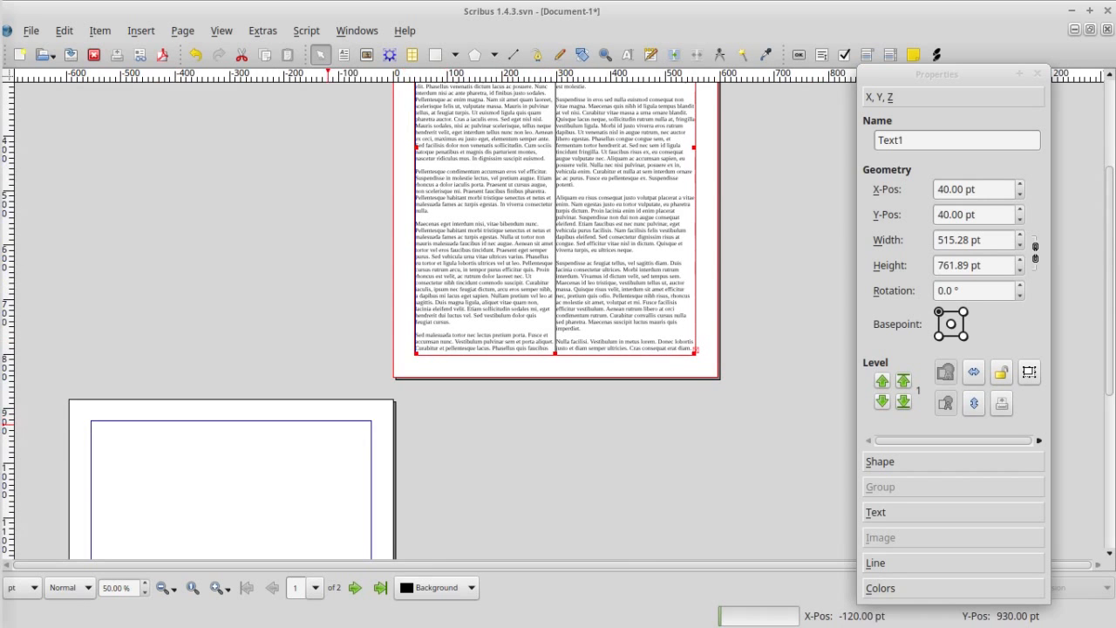
{"action": "left_click", "coordinate": [341, 443]}
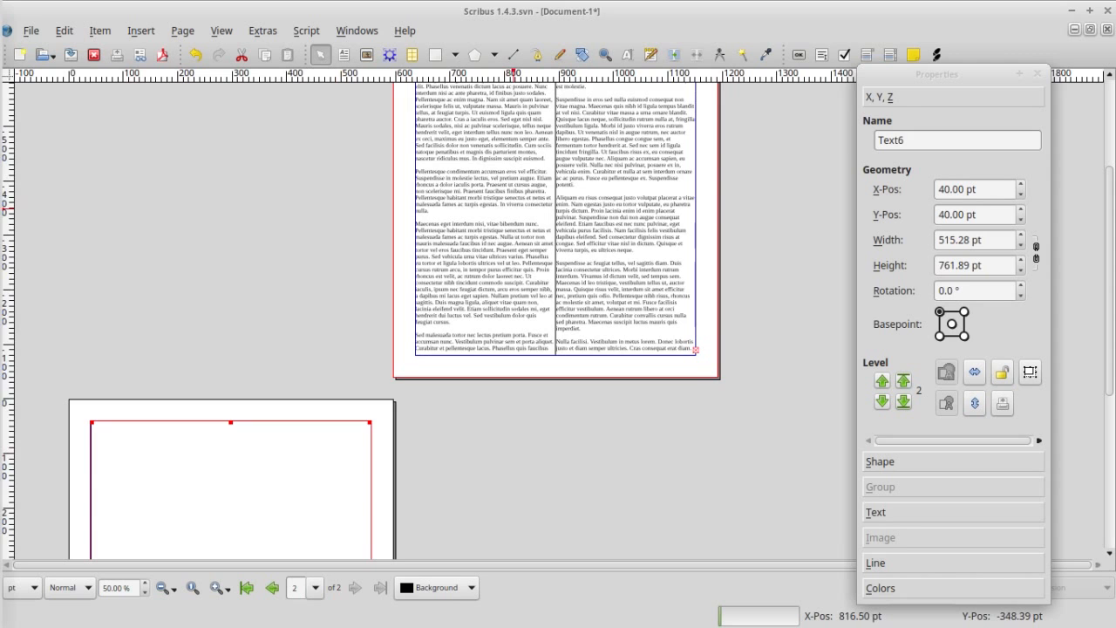
Link the page 1 text frame to the empty text frame on page 2 so its text flows on
{"action": "left_click", "coordinate": [513, 209]}
{"action": "scroll", "coordinate": [532, 244], "scroll_direction": "up", "scroll_amount": 3}
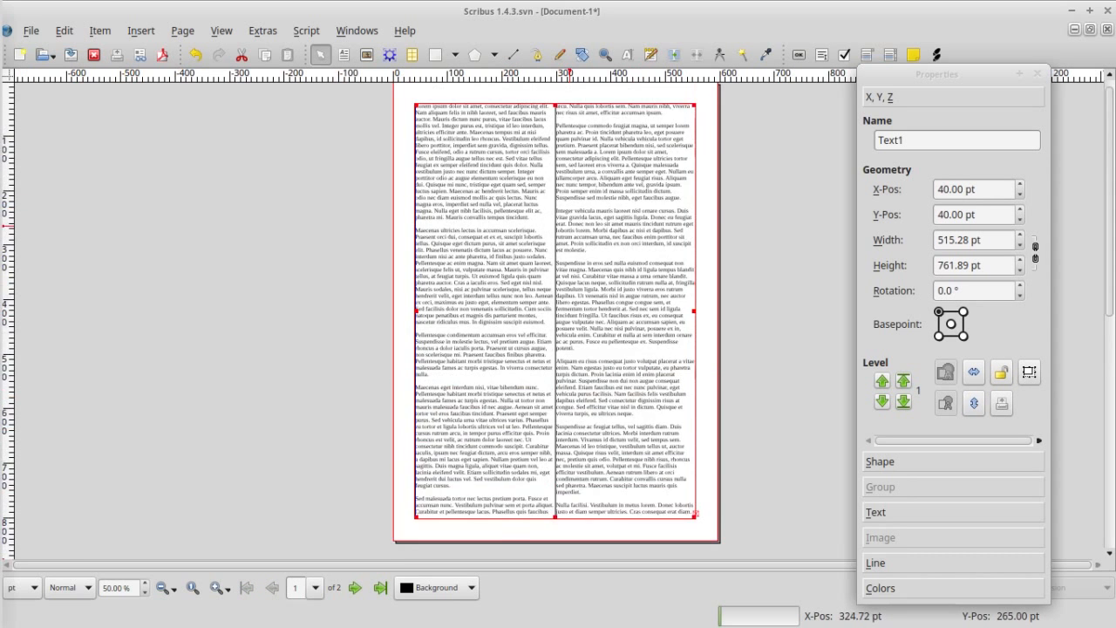
{"action": "scroll", "coordinate": [569, 225], "scroll_direction": "down", "scroll_amount": 3}
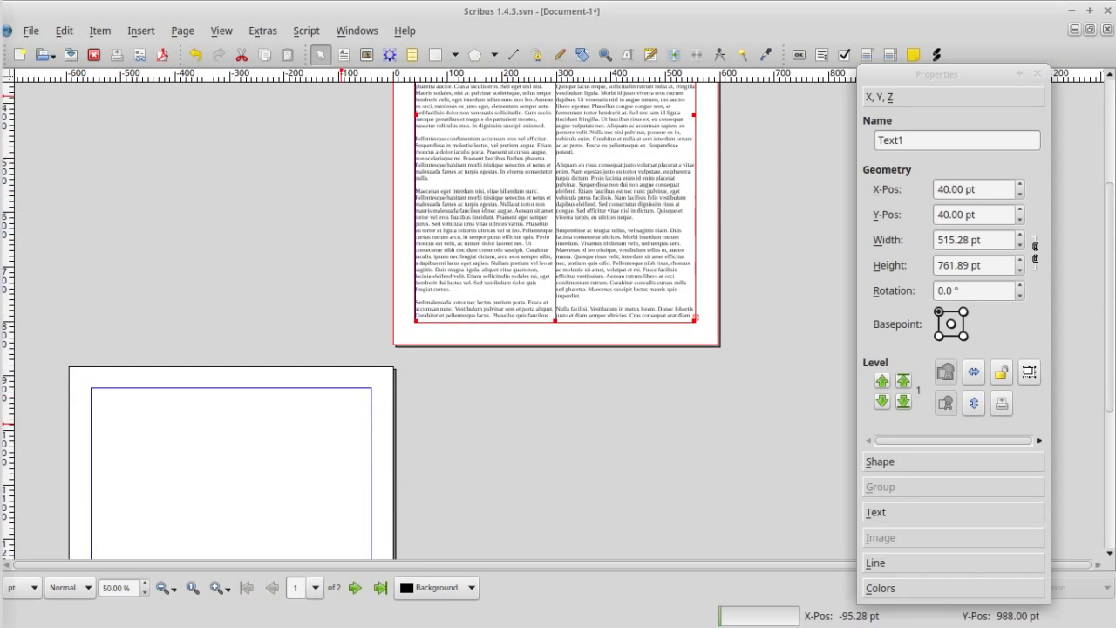
{"action": "key", "text": "n"}
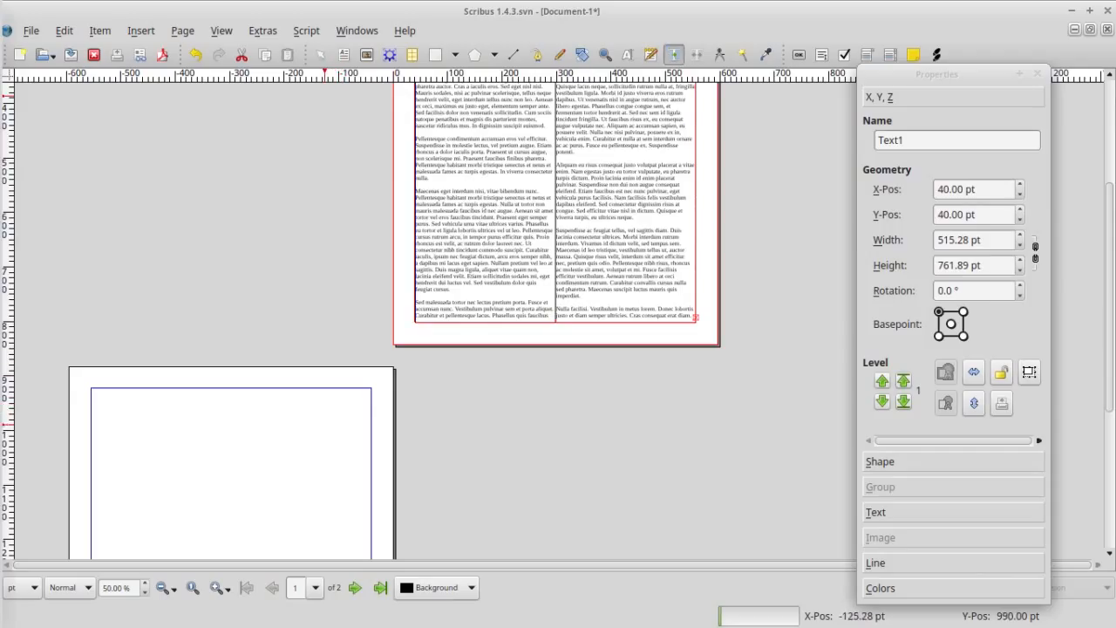
{"action": "left_click", "coordinate": [319, 427]}
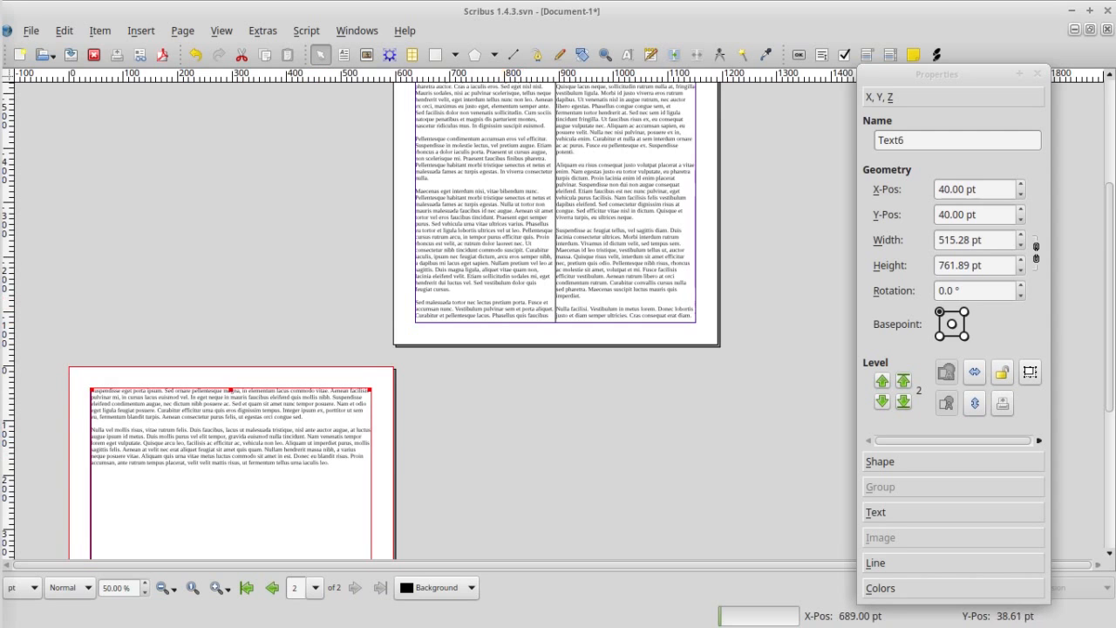
Inspect the linked frames on both pages and check how the text continues from page 1 onto page 2
{"action": "left_click", "coordinate": [689, 319]}
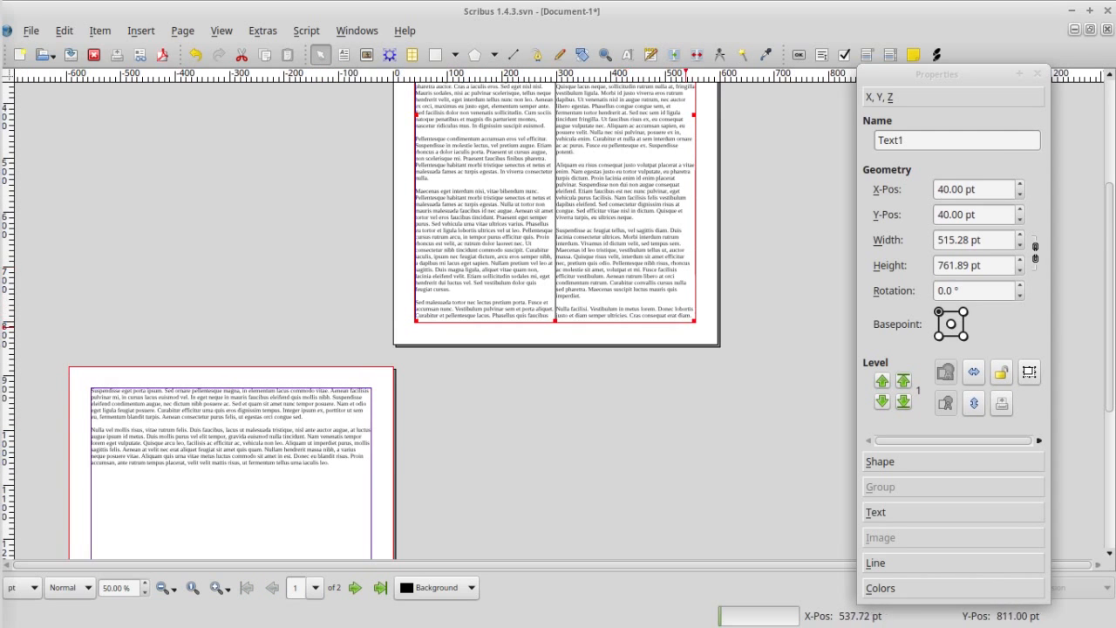
{"action": "scroll", "coordinate": [692, 319], "scroll_direction": "up", "scroll_amount": 1}
{"action": "scroll", "coordinate": [691, 319], "scroll_direction": "down", "scroll_amount": 1}
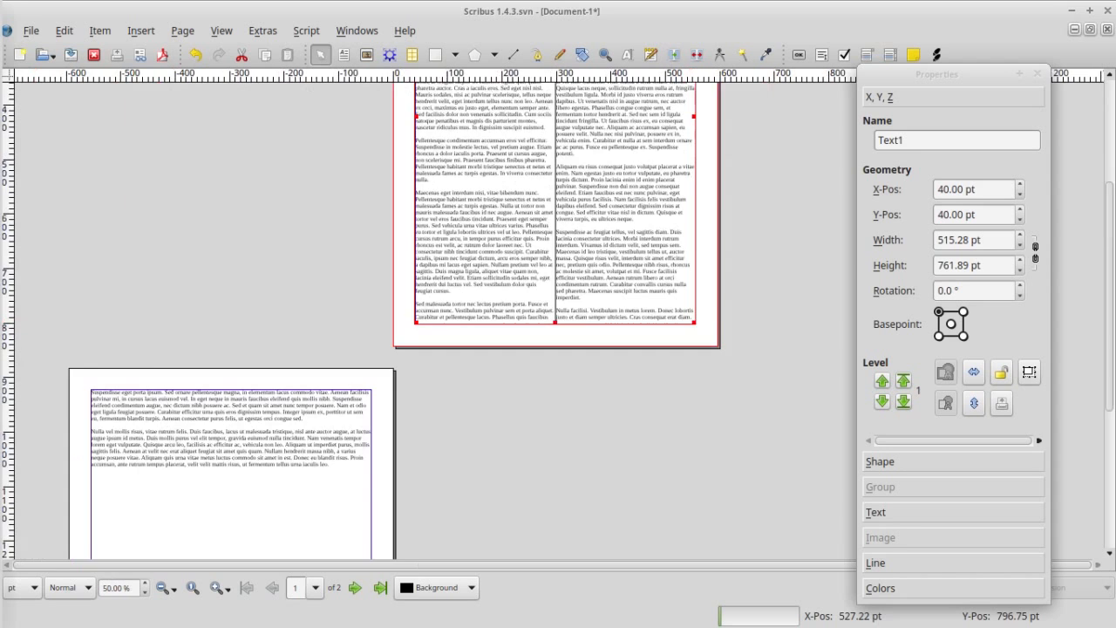
{"action": "scroll", "coordinate": [255, 406], "scroll_direction": "up", "scroll_amount": 1}
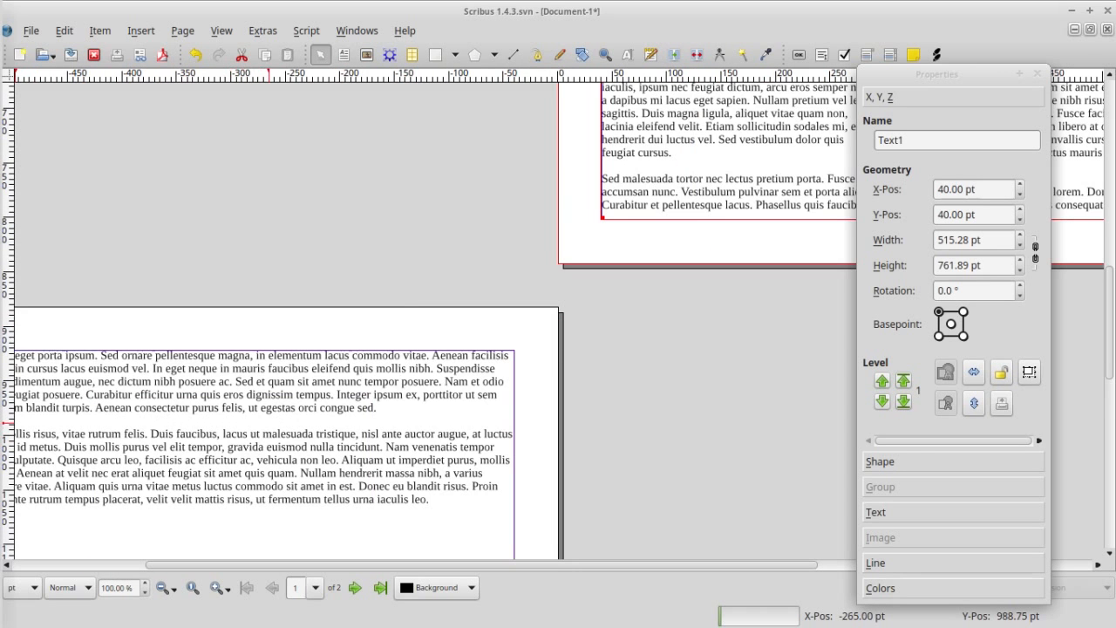
{"action": "scroll", "coordinate": [267, 423], "scroll_direction": "down", "scroll_amount": 1}
{"action": "left_click", "coordinate": [331, 436]}
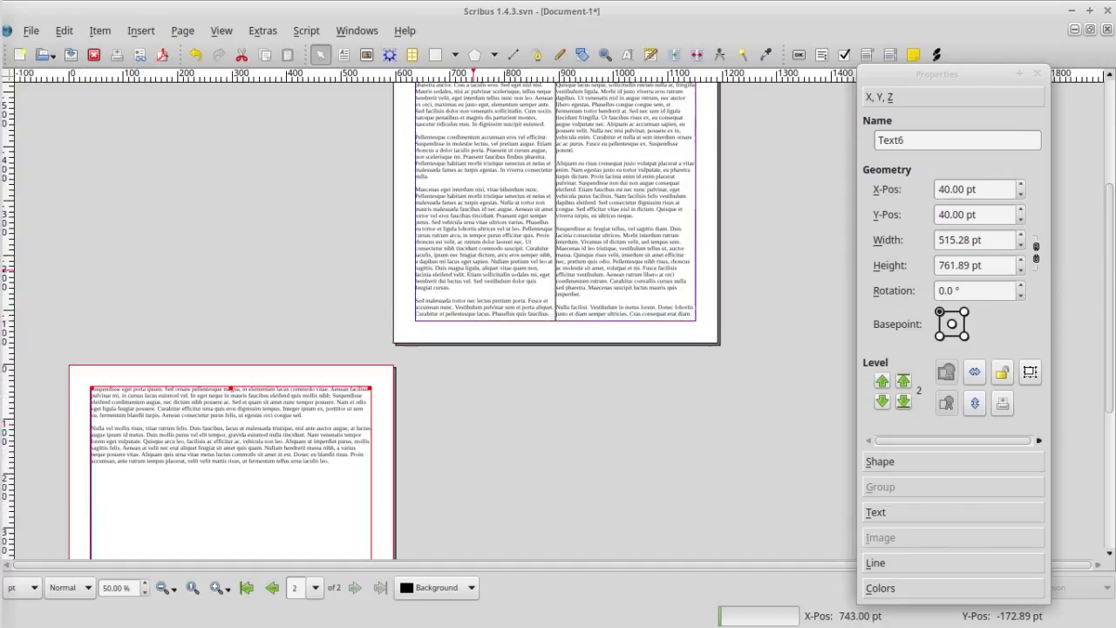
{"action": "left_click", "coordinate": [473, 269]}
{"action": "left_click", "coordinate": [331, 436]}
{"action": "left_click", "coordinate": [473, 269]}
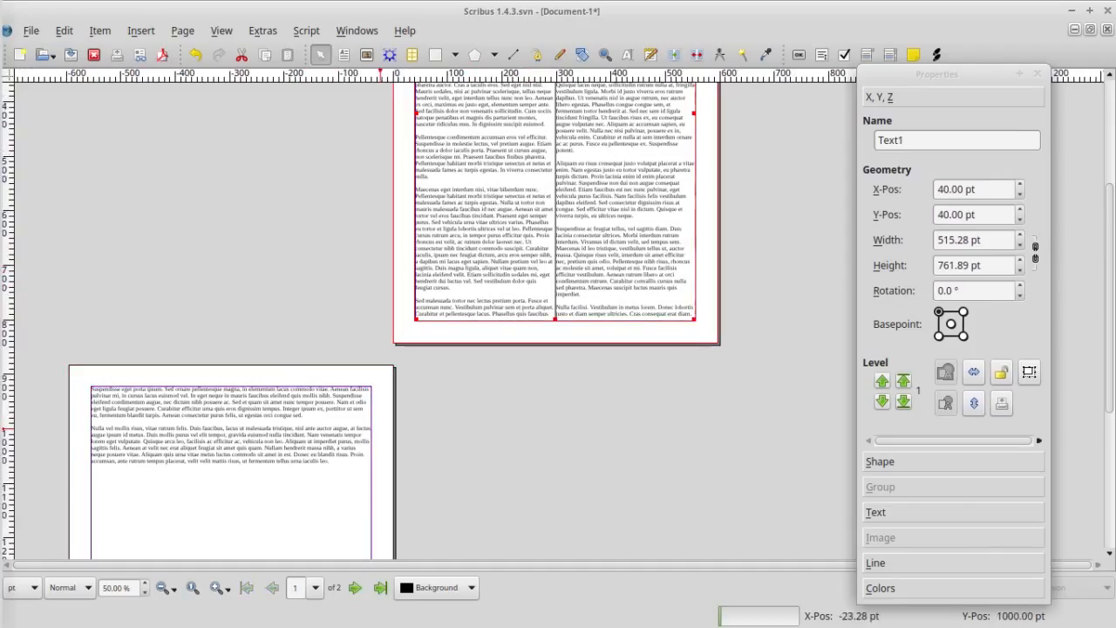
{"action": "left_click", "coordinate": [1036, 73]}
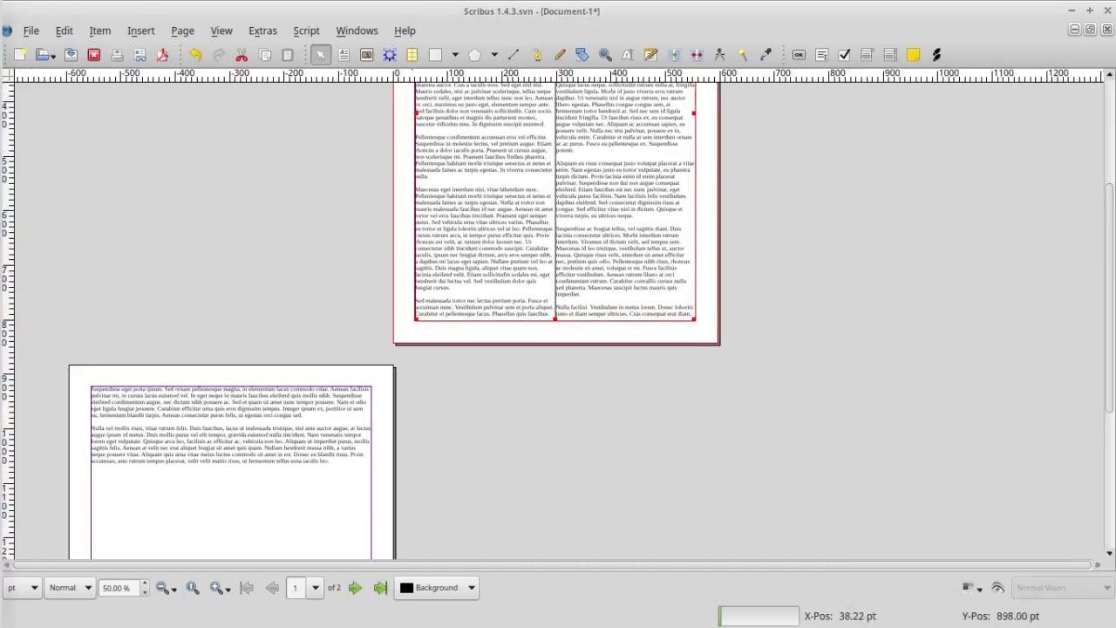
{"action": "left_click", "coordinate": [327, 429]}
{"action": "left_click", "coordinate": [542, 257]}
{"action": "left_click", "coordinate": [326, 419]}
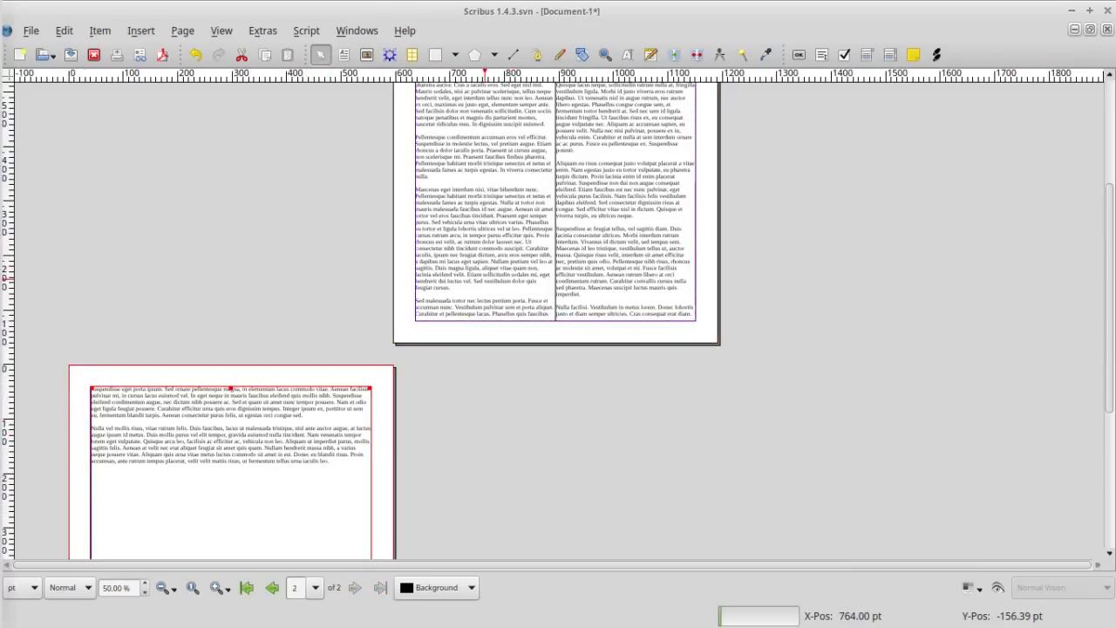
{"action": "left_click", "coordinate": [484, 277]}
Set the page 2 text frame to 2 columns with a 1.00 pt gap
{"action": "left_click", "coordinate": [340, 440]}
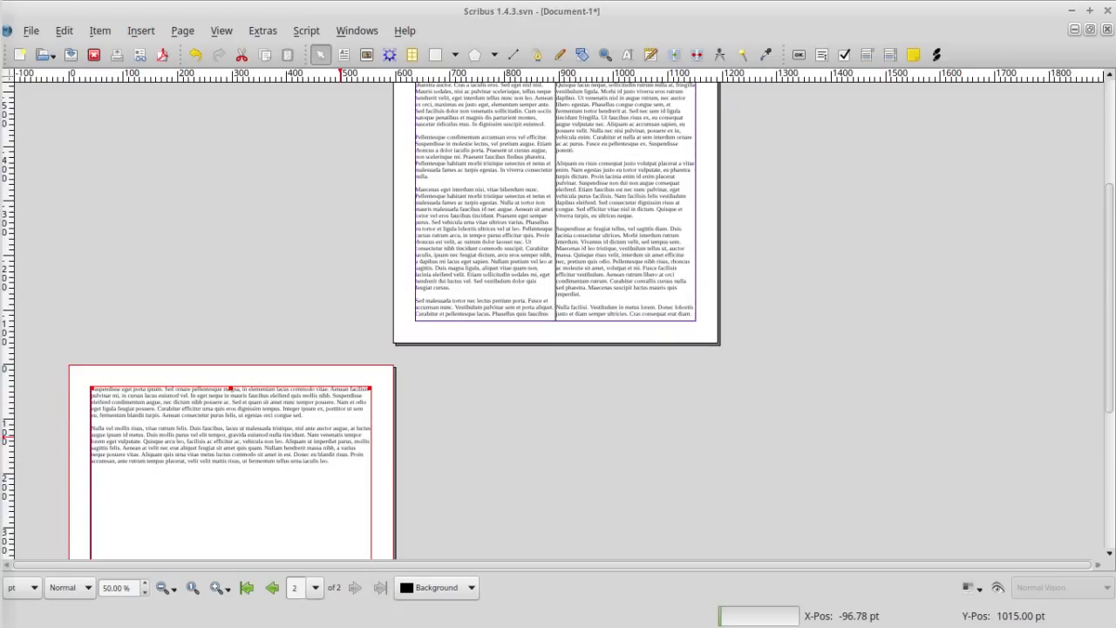
{"action": "key", "text": "F2"}
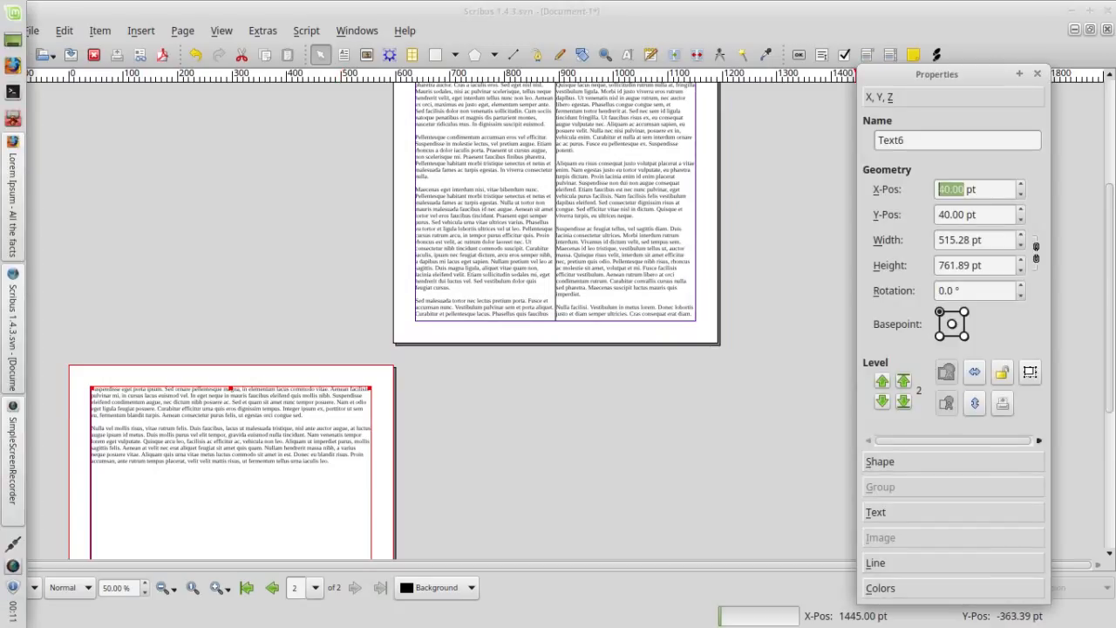
{"action": "left_click", "coordinate": [876, 512]}
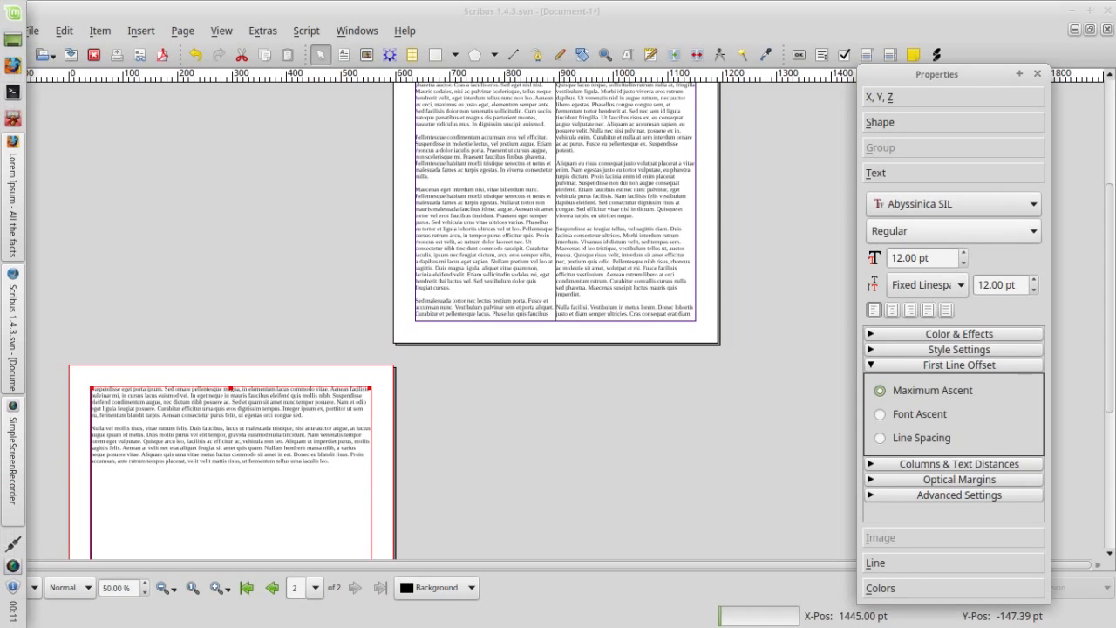
{"action": "left_click", "coordinate": [959, 364]}
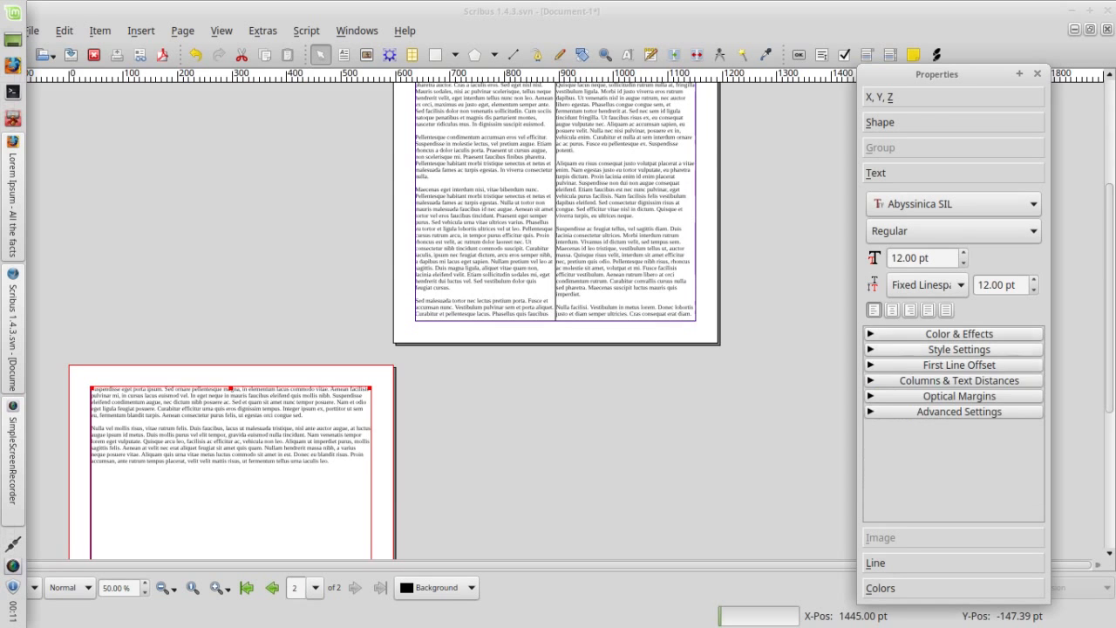
{"action": "left_click", "coordinate": [958, 380]}
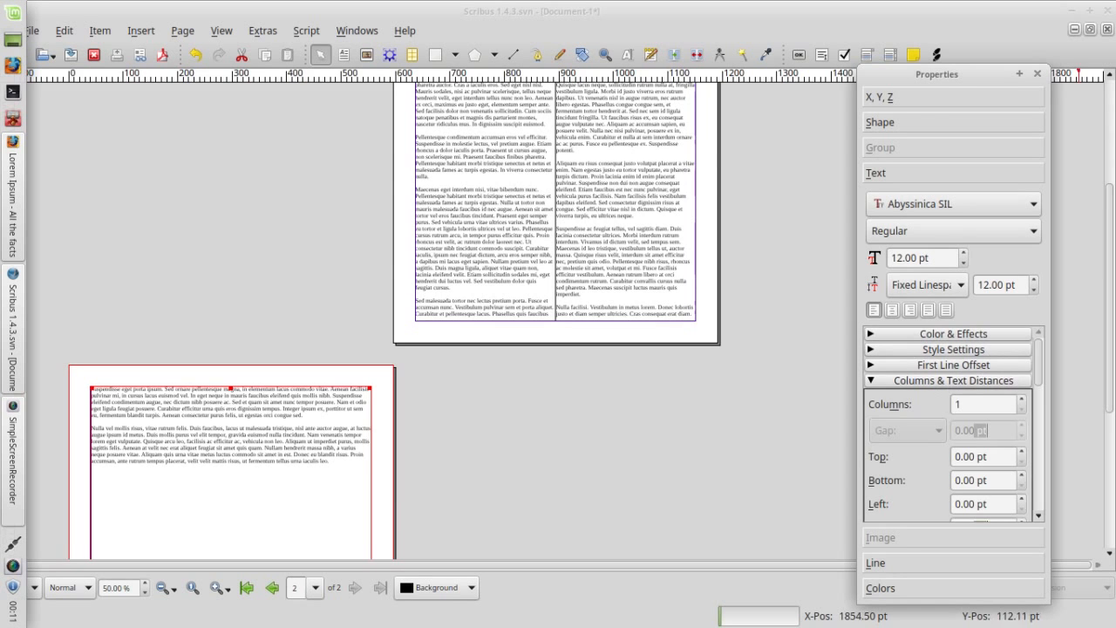
{"action": "left_click", "coordinate": [1021, 399]}
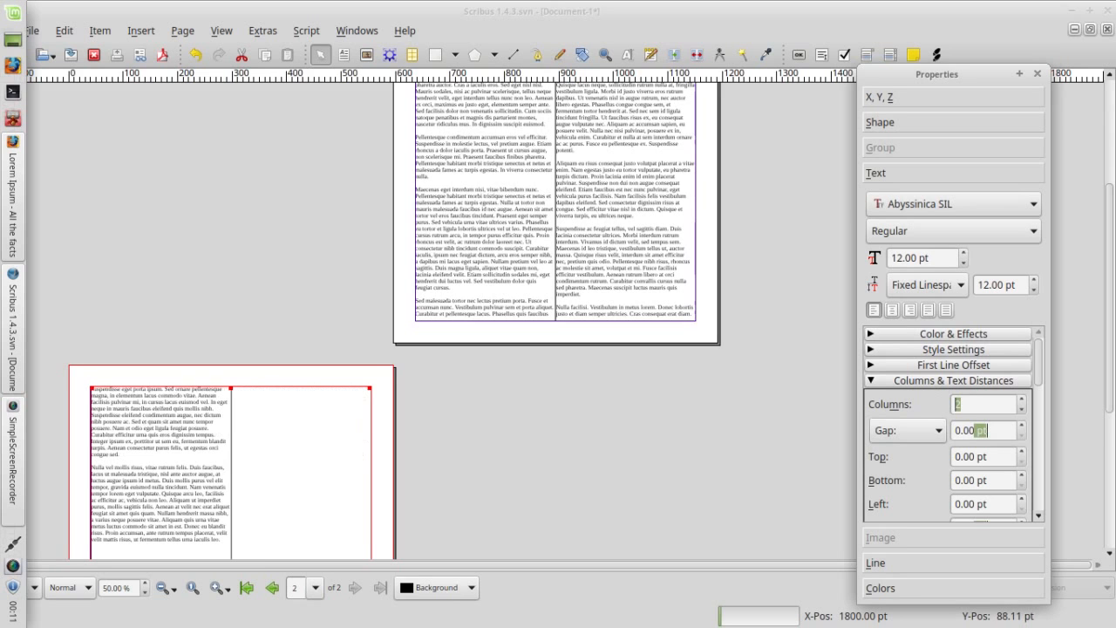
{"action": "key", "text": "Up"}
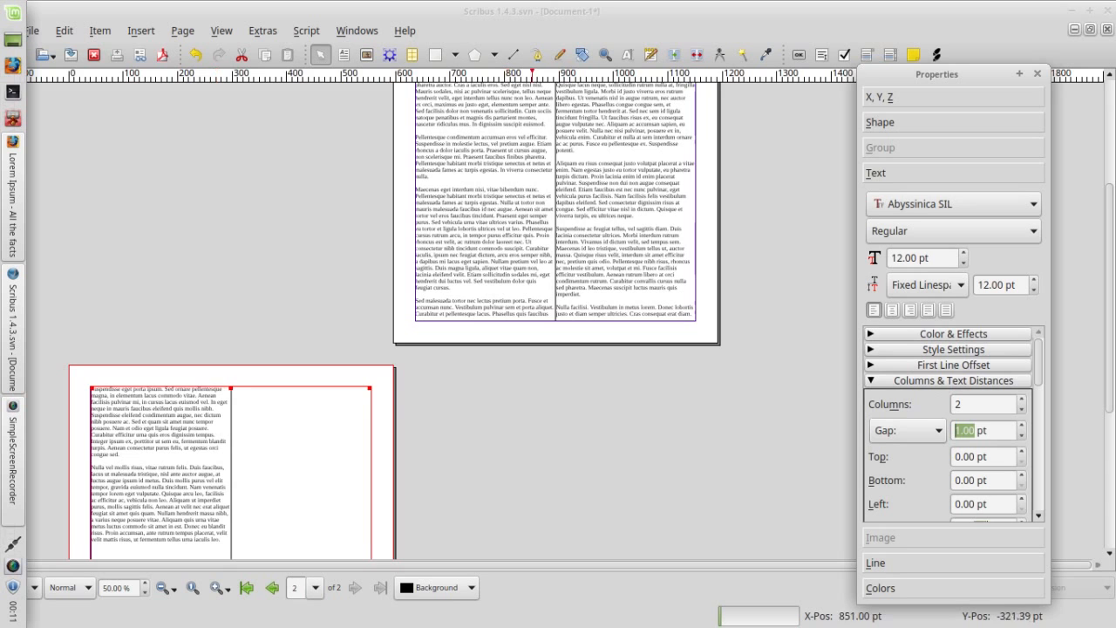
Shorten the page 1 text frame by raising its bottom edge to about 680 pt, and check the reflow on page 2
{"action": "scroll", "coordinate": [401, 185], "scroll_direction": "down", "scroll_amount": 5}
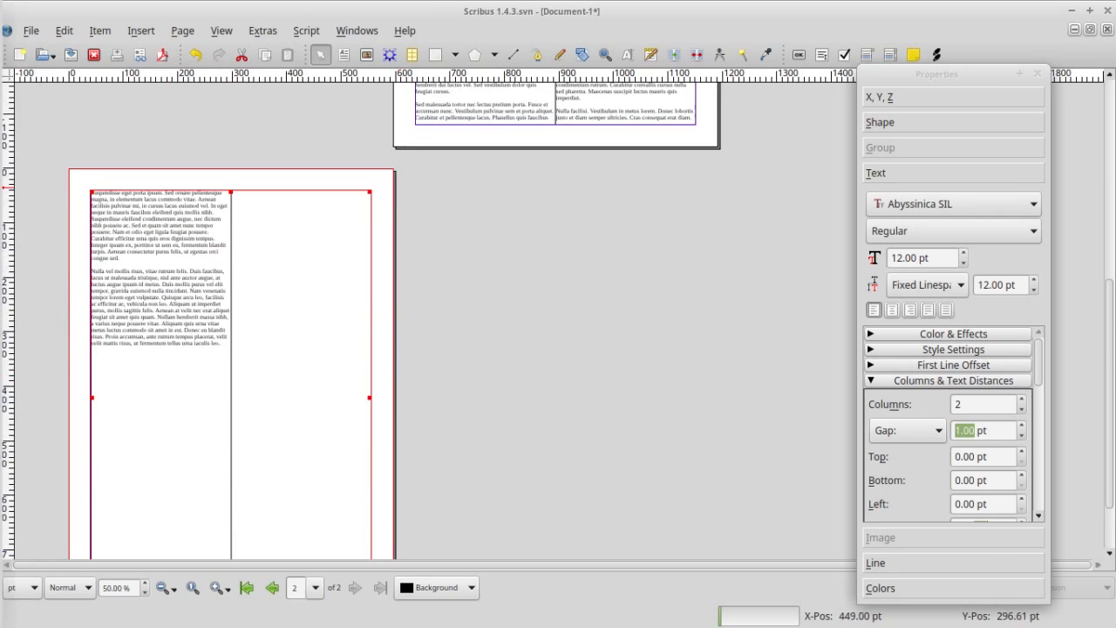
{"action": "scroll", "coordinate": [322, 296], "scroll_direction": "up", "scroll_amount": 5}
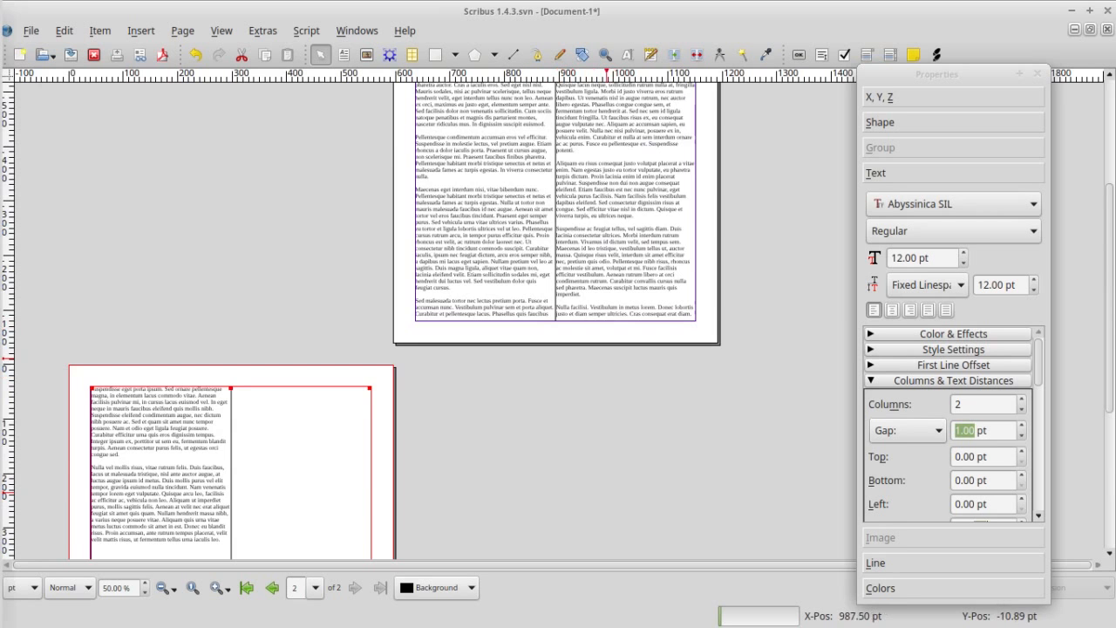
{"action": "scroll", "coordinate": [559, 324], "scroll_direction": "up", "scroll_amount": 3}
{"action": "scroll", "coordinate": [558, 323], "scroll_direction": "down", "scroll_amount": 4}
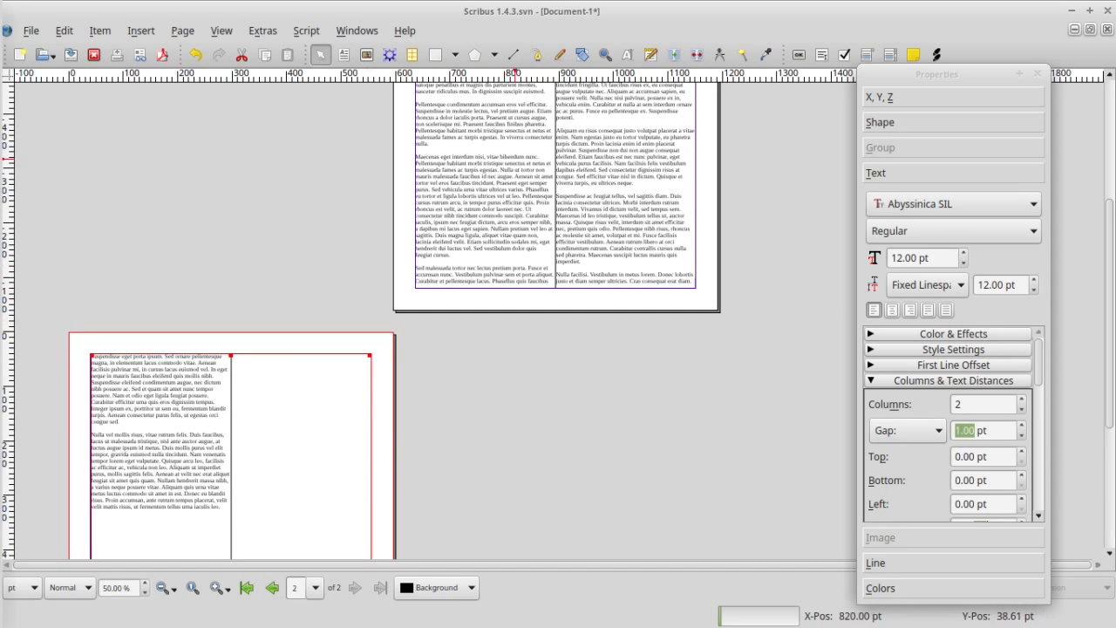
{"action": "scroll", "coordinate": [597, 426], "scroll_direction": "up", "scroll_amount": 2}
{"action": "left_click", "coordinate": [556, 386]}
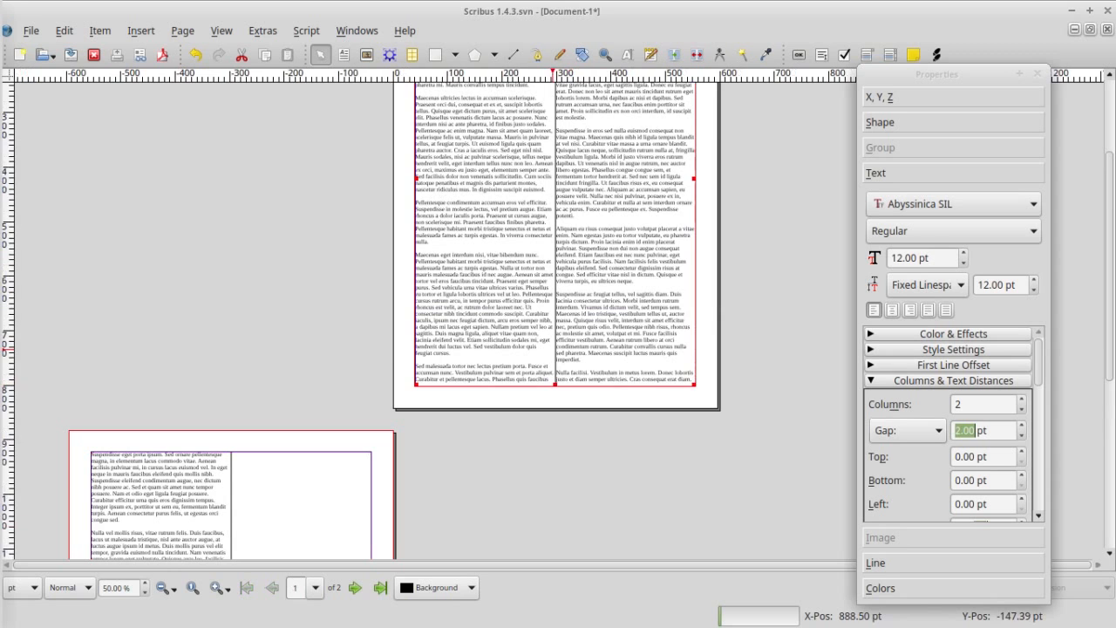
{"action": "left_click_drag", "start_coordinate": [556, 383], "coordinate": [557, 319]}
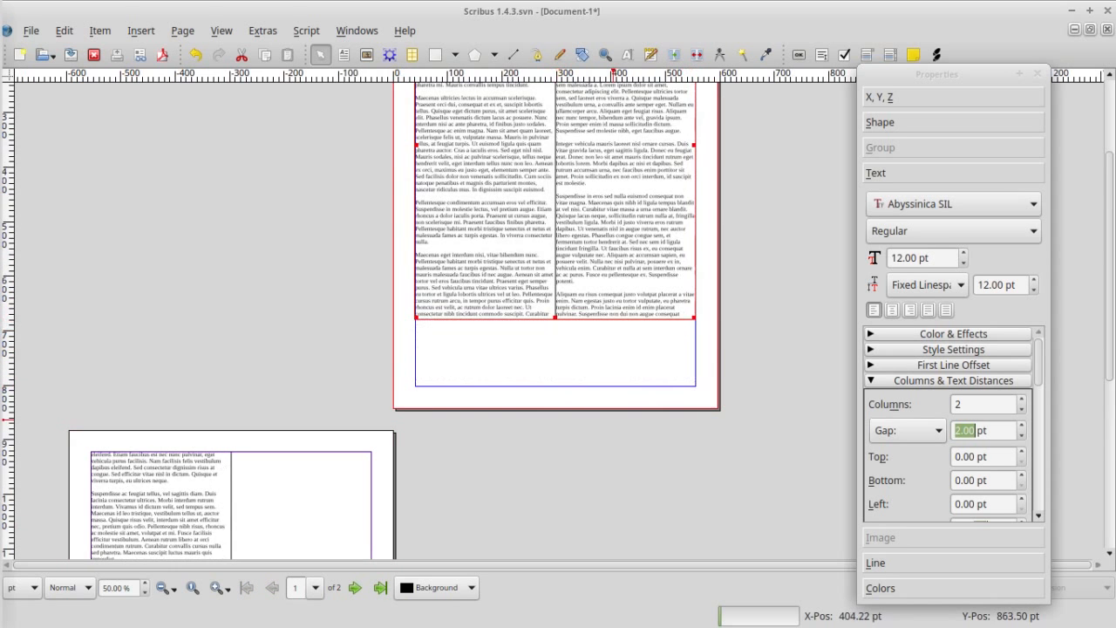
{"action": "scroll", "coordinate": [612, 223], "scroll_direction": "down", "scroll_amount": 4}
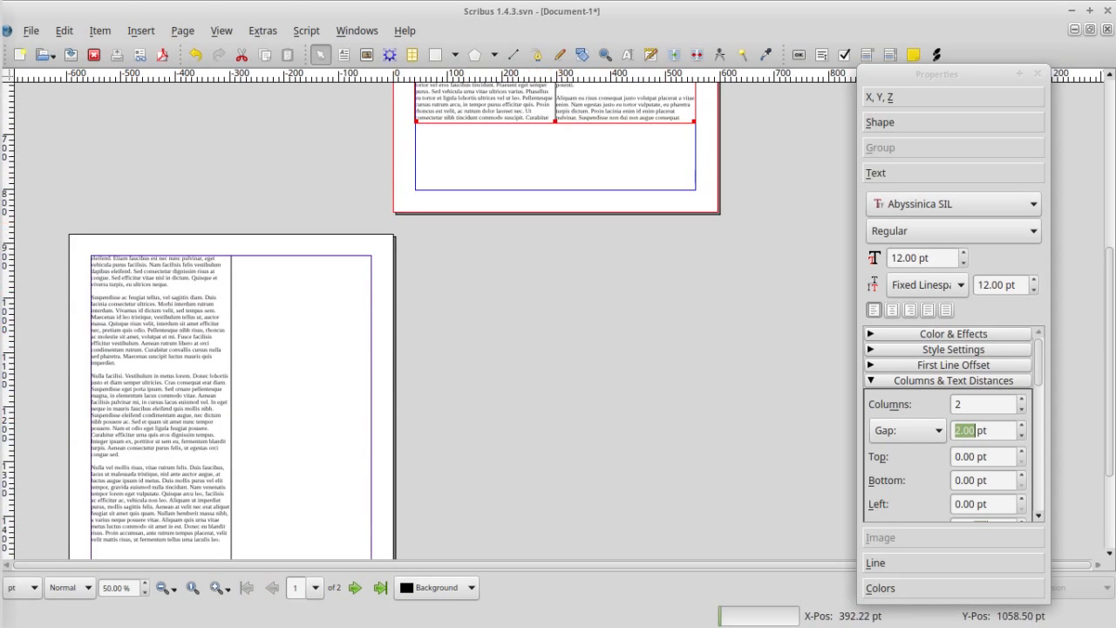
{"action": "scroll", "coordinate": [599, 325], "scroll_direction": "up", "scroll_amount": 3}
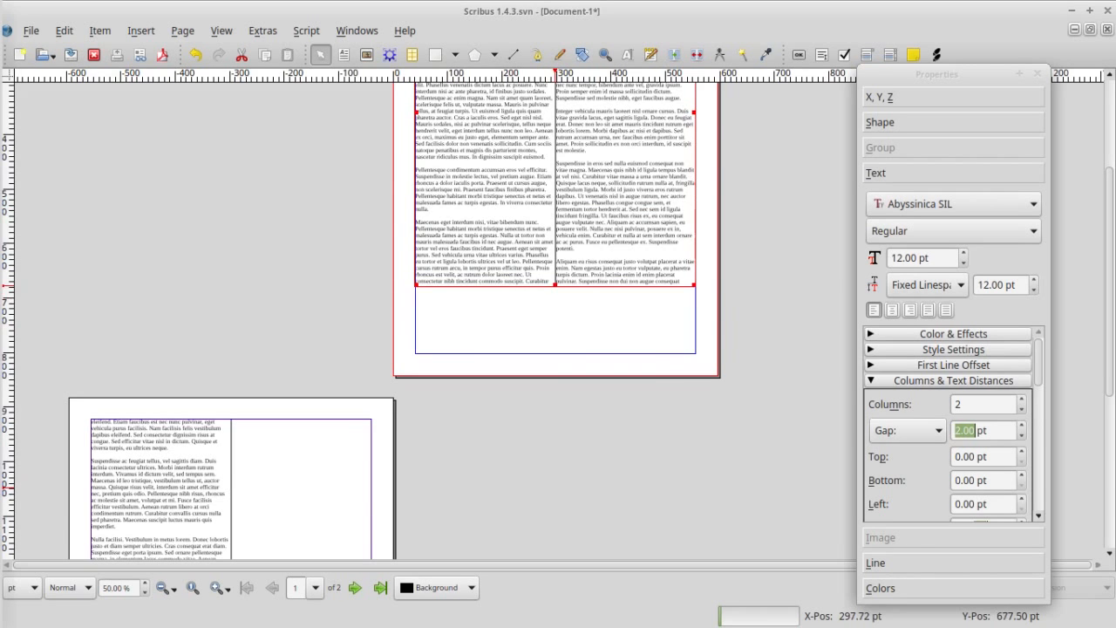
Extend the page 1 text frame back down to the bottom margin and check the reflow on page 2
{"action": "left_click_drag", "start_coordinate": [554, 285], "coordinate": [554, 352]}
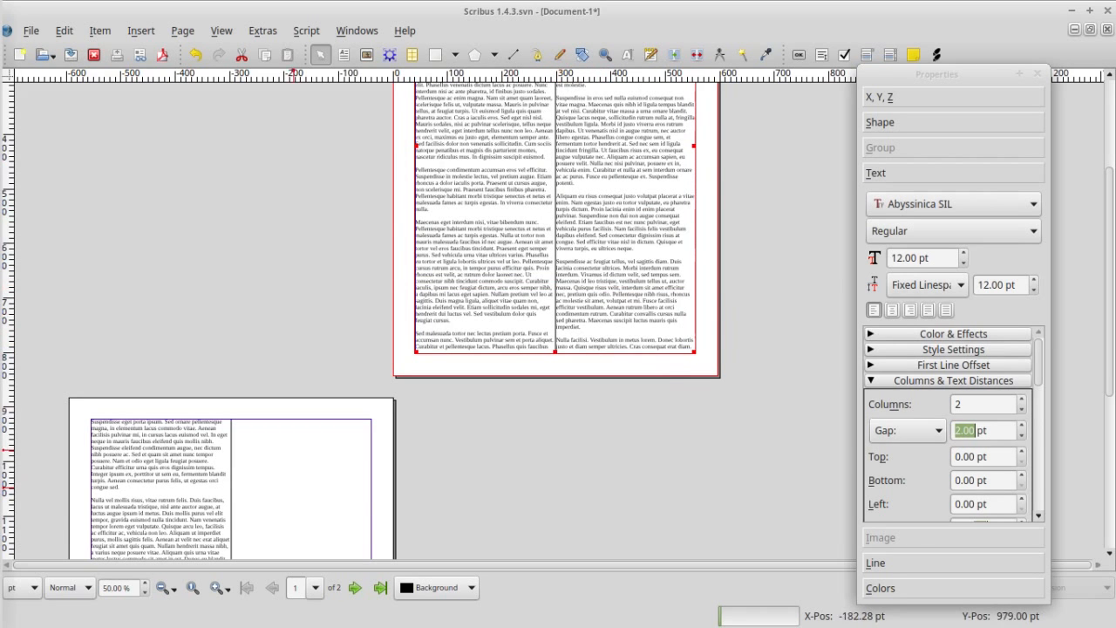
{"action": "scroll", "coordinate": [523, 349], "scroll_direction": "down", "scroll_amount": 2}
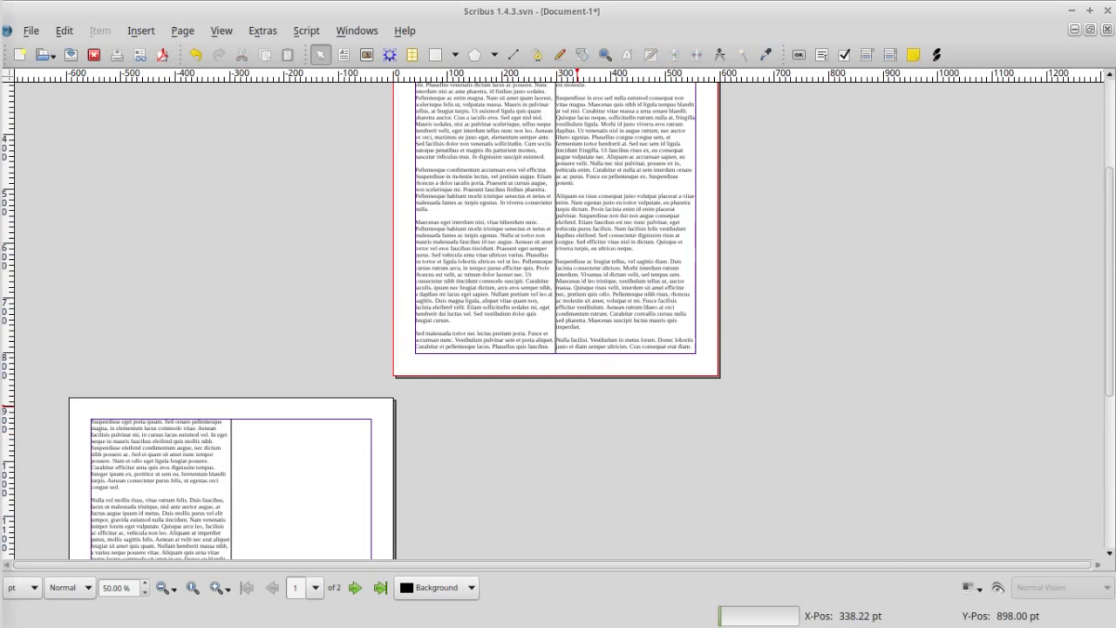
Insert a new text frame, fit it to the page's margin width of about 515 pt, and place it on the pasteboard below page 1
{"action": "left_click", "coordinate": [343, 55]}
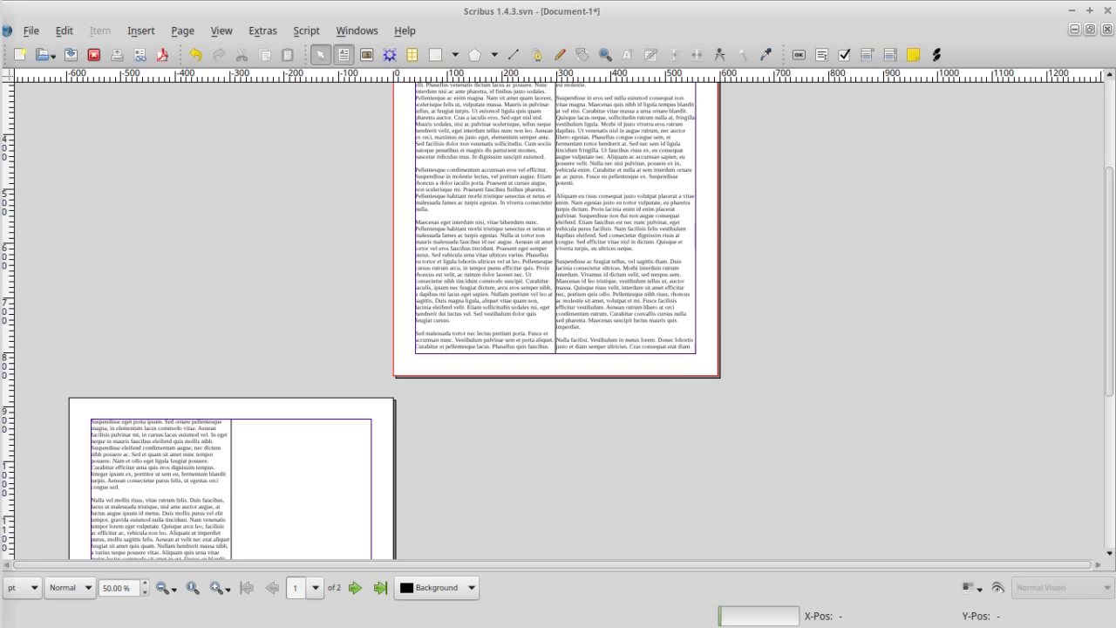
{"action": "left_click", "coordinate": [477, 377]}
{"action": "key", "text": "Return"}
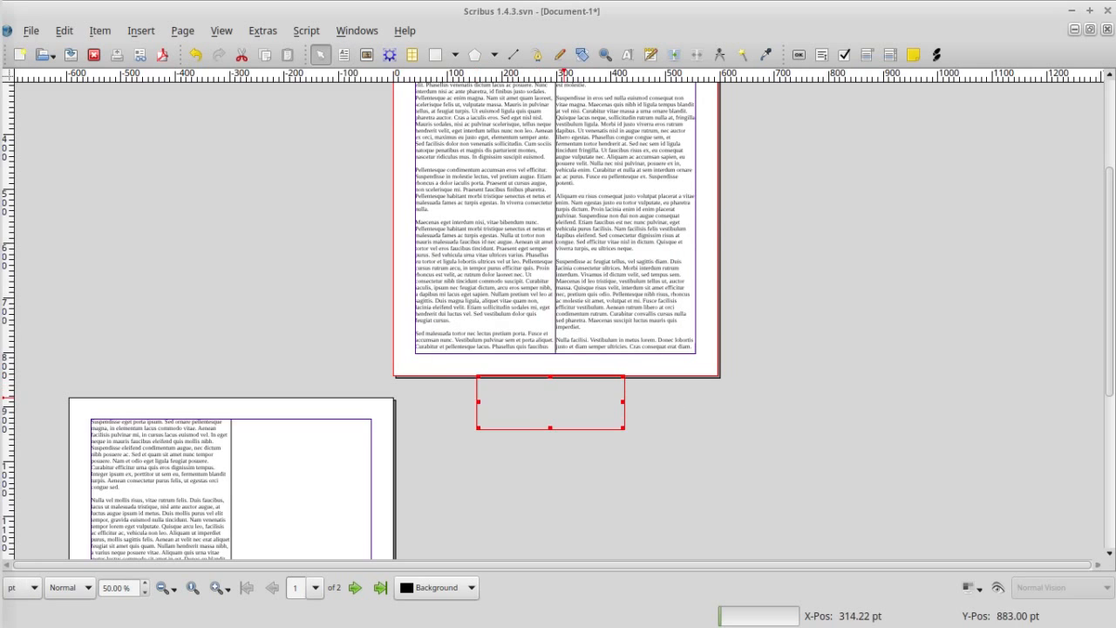
{"action": "left_click_drag", "start_coordinate": [565, 397], "coordinate": [694, 327]}
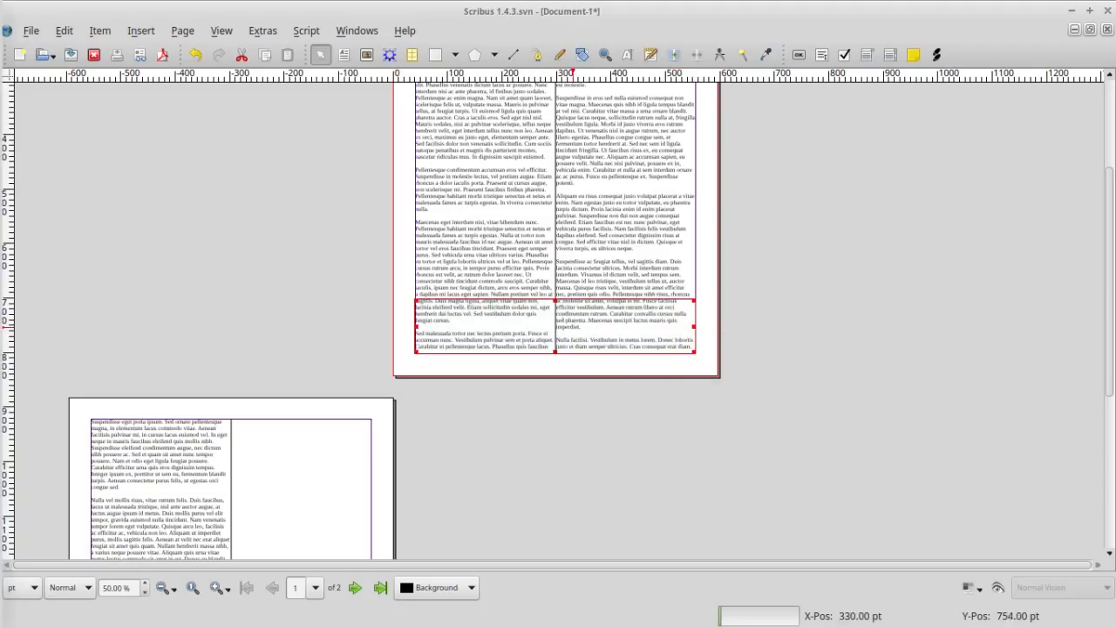
{"action": "left_click_drag", "start_coordinate": [565, 326], "coordinate": [612, 426]}
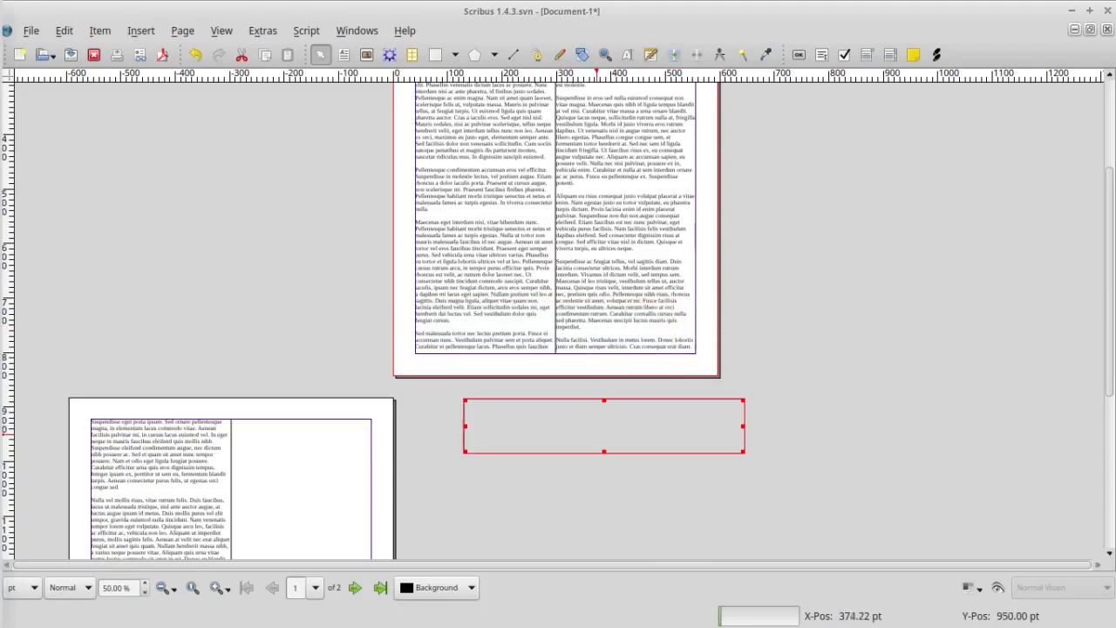
Paste the copied Cicero passage into the new frame's Story Editor and remove the blank line beneath its heading
{"action": "key", "text": "ctrl+t"}
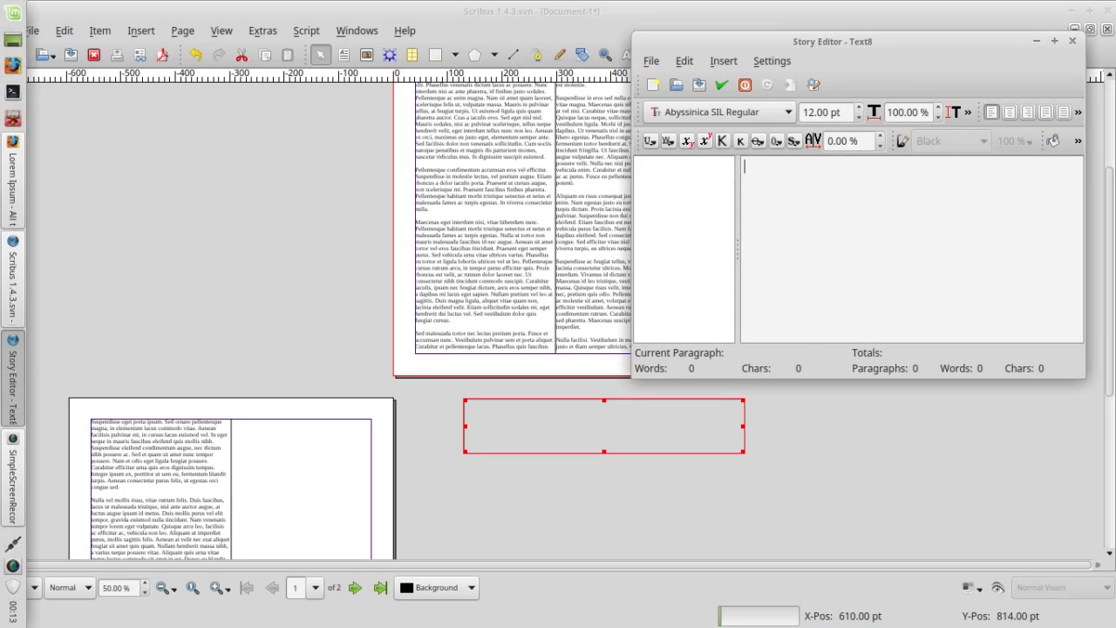
{"action": "key", "text": "ctrl+v"}
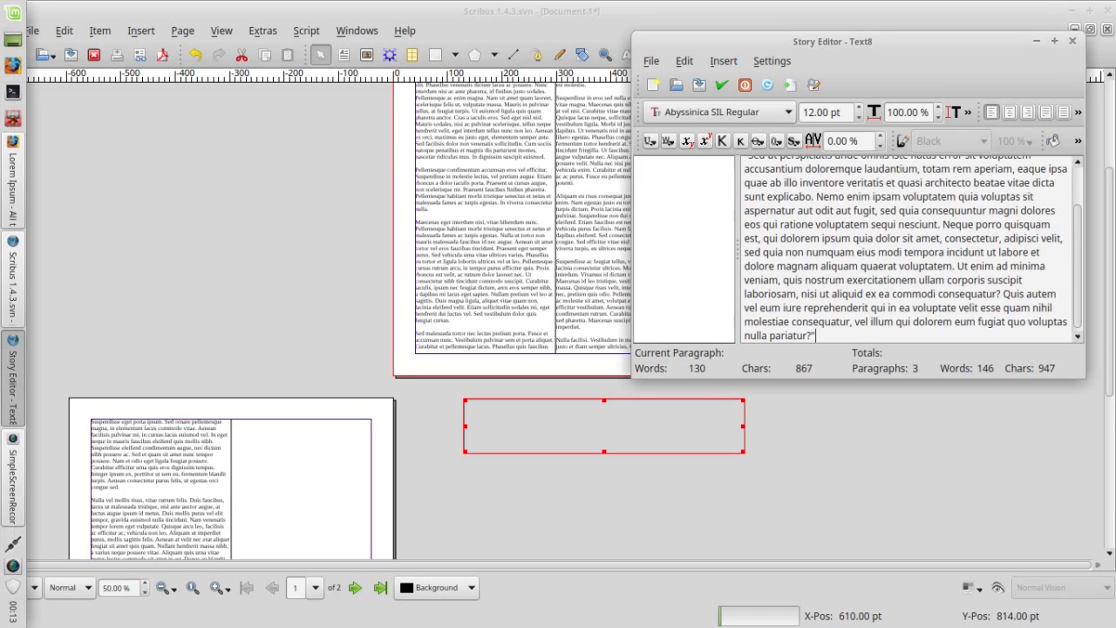
{"action": "scroll", "coordinate": [905, 249], "scroll_direction": "up", "scroll_amount": 2}
{"action": "left_click", "coordinate": [746, 194]}
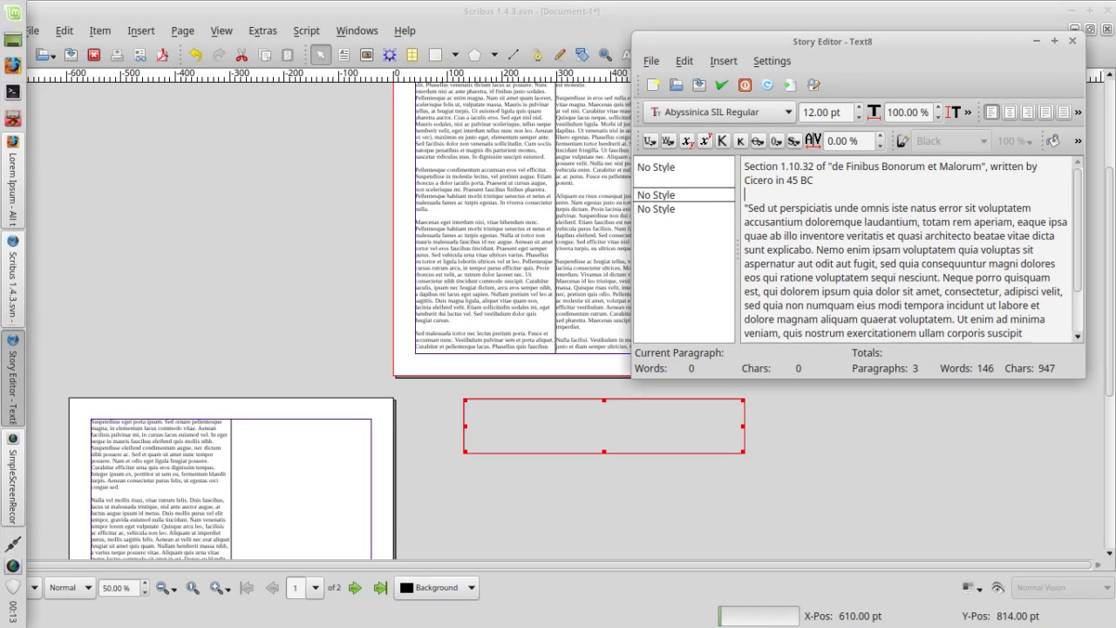
{"action": "key", "text": "BackSpace"}
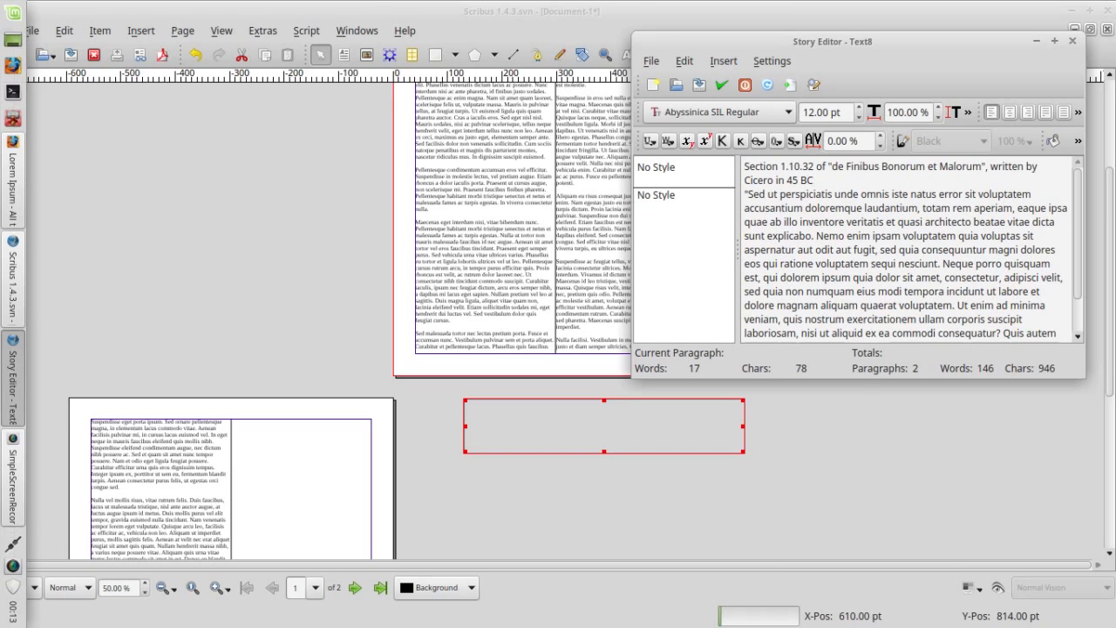
Set the font of the entire pasted passage to Liberation Sans Regular
{"action": "key", "text": "ctrl+a"}
{"action": "left_click", "coordinate": [718, 111]}
{"action": "key", "text": "l"}
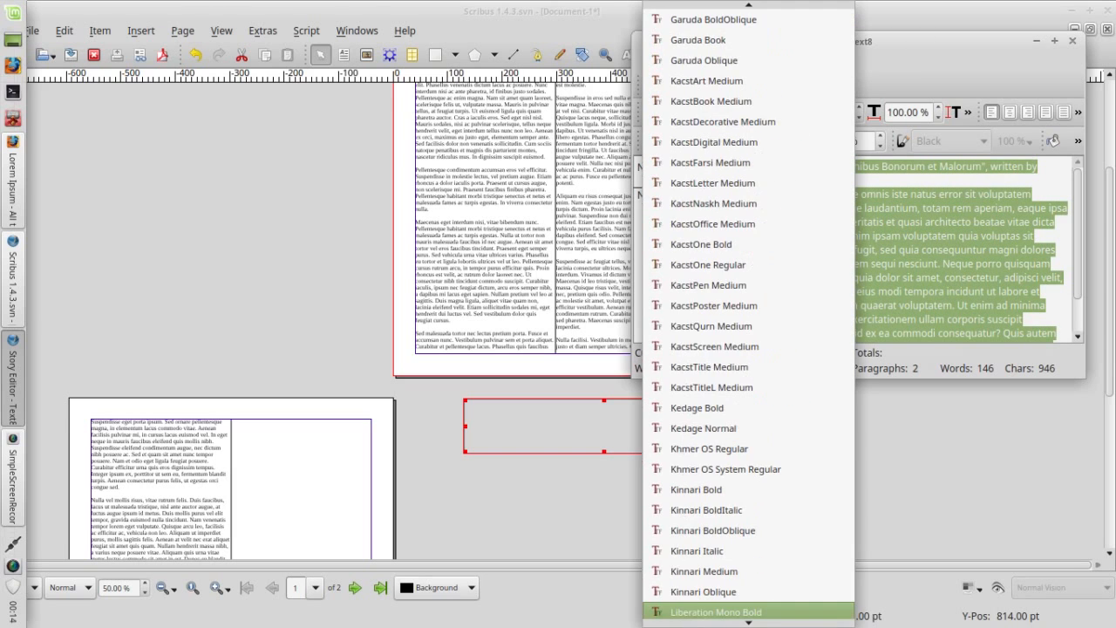
{"action": "key", "text": "b"}
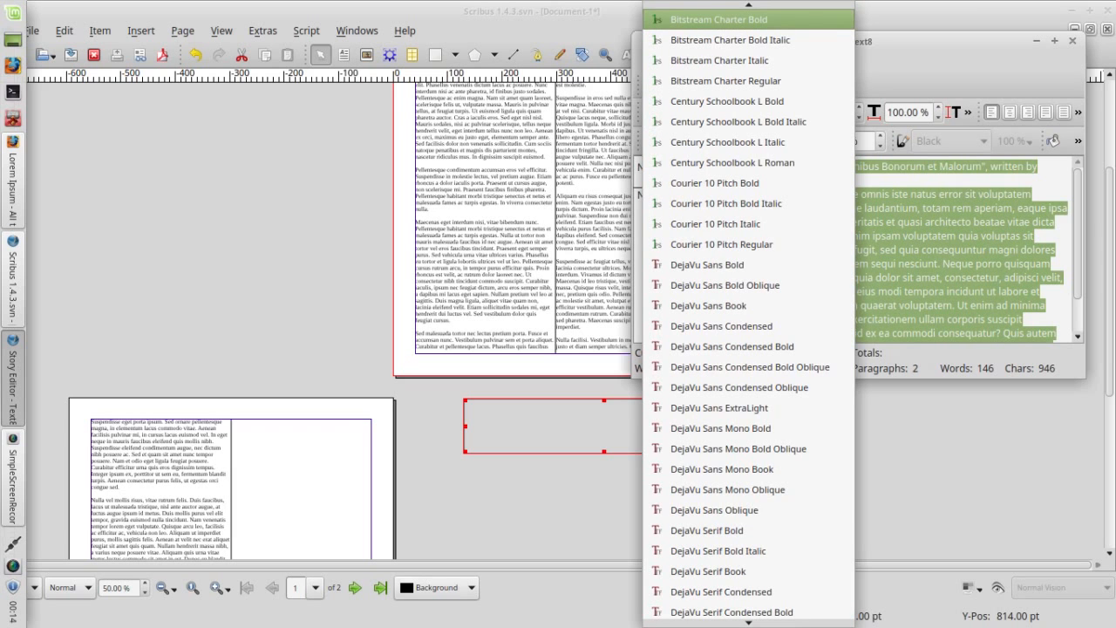
{"action": "key", "text": "l"}
{"action": "key", "text": "Down"}
{"action": "key", "text": "Down"}
{"action": "key", "text": "Down"}
{"action": "key", "text": "Down"}
{"action": "key", "text": "Down"}
{"action": "key", "text": "Down"}
{"action": "key", "text": "Down"}
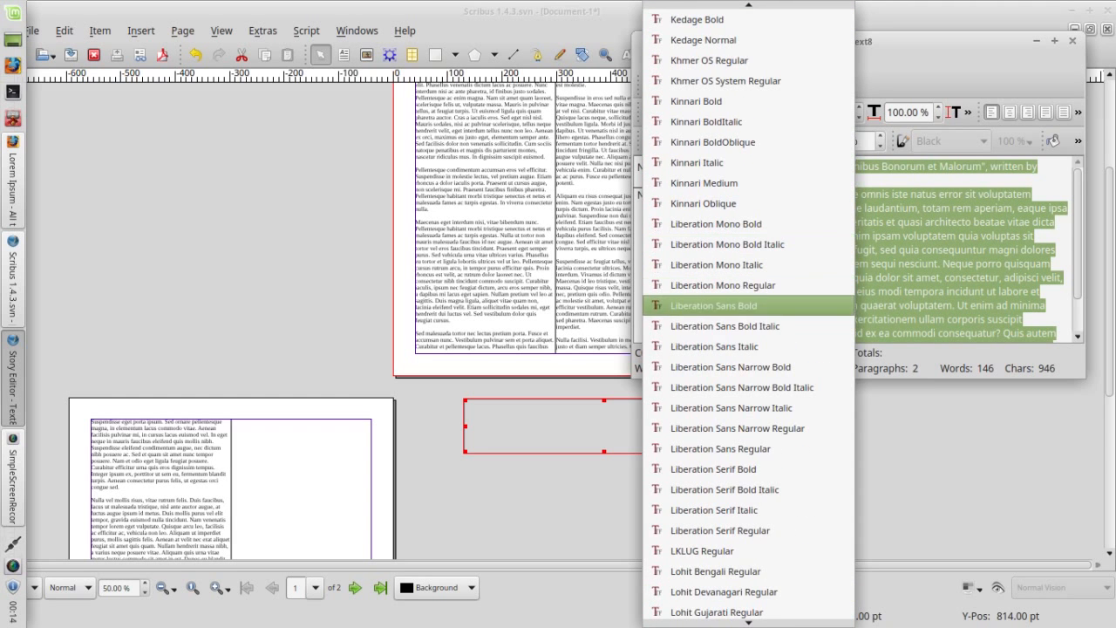
{"action": "key", "text": "Down"}
{"action": "key", "text": "Down"}
{"action": "key", "text": "Down"}
{"action": "key", "text": "Down"}
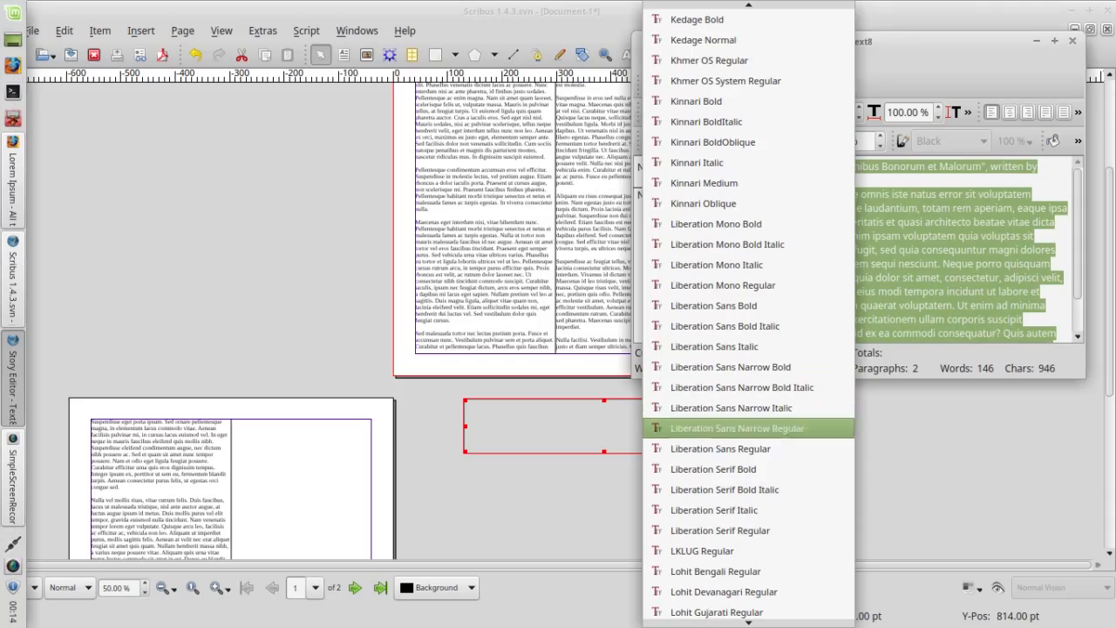
{"action": "key", "text": "Return"}
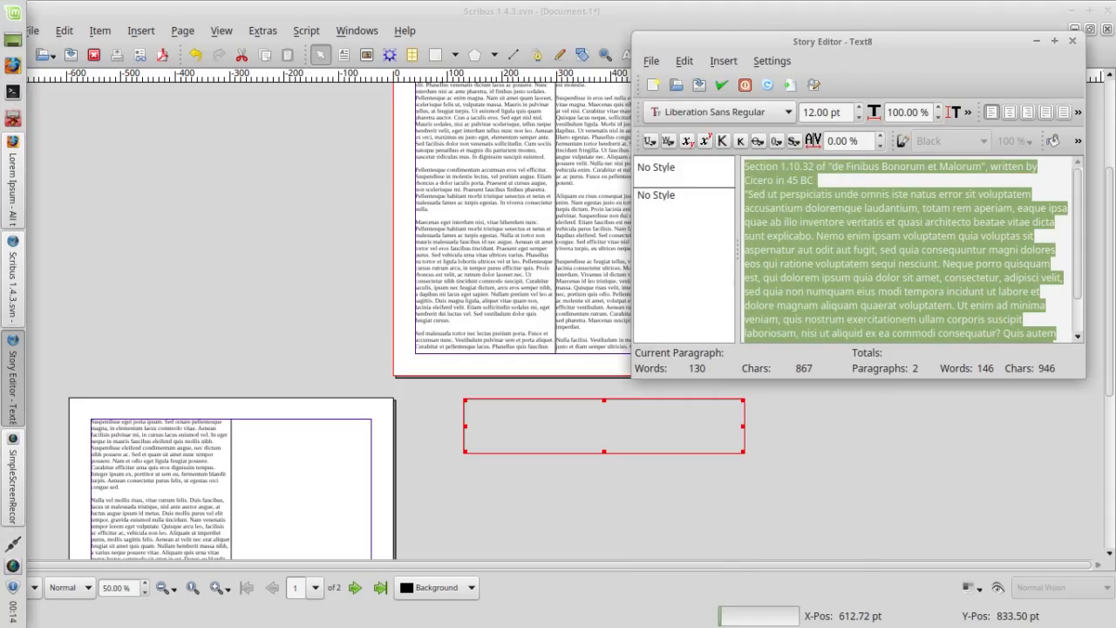
Set the passage's font size to 10.00 pt, update the text frame with it, and close the Story Editor
{"action": "scroll", "coordinate": [821, 111], "scroll_direction": "down", "scroll_amount": 2}
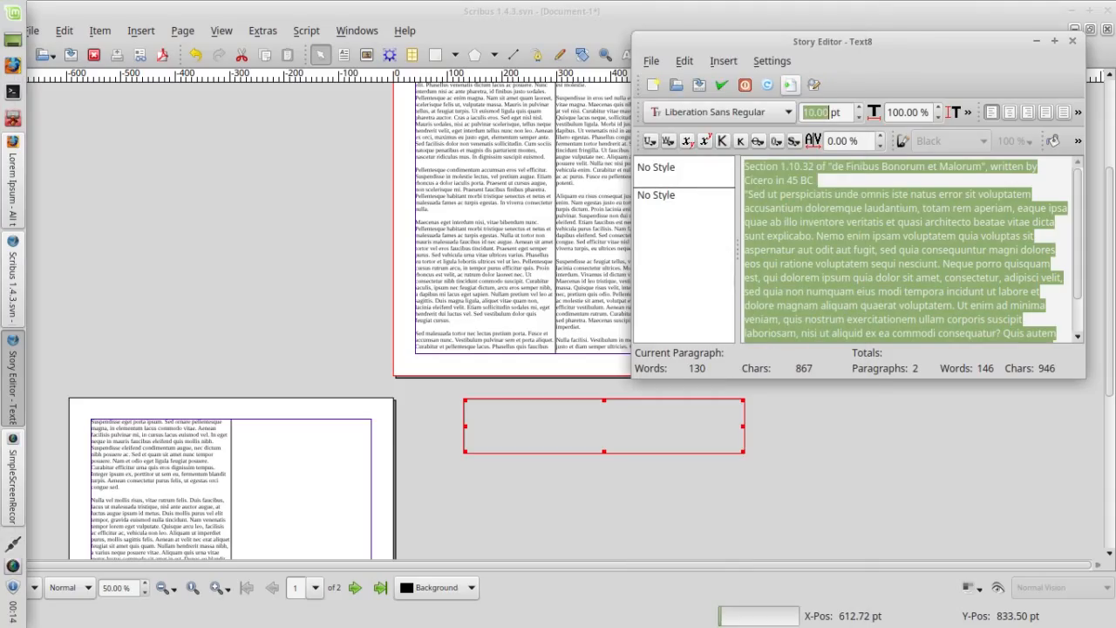
{"action": "left_click", "coordinate": [789, 85]}
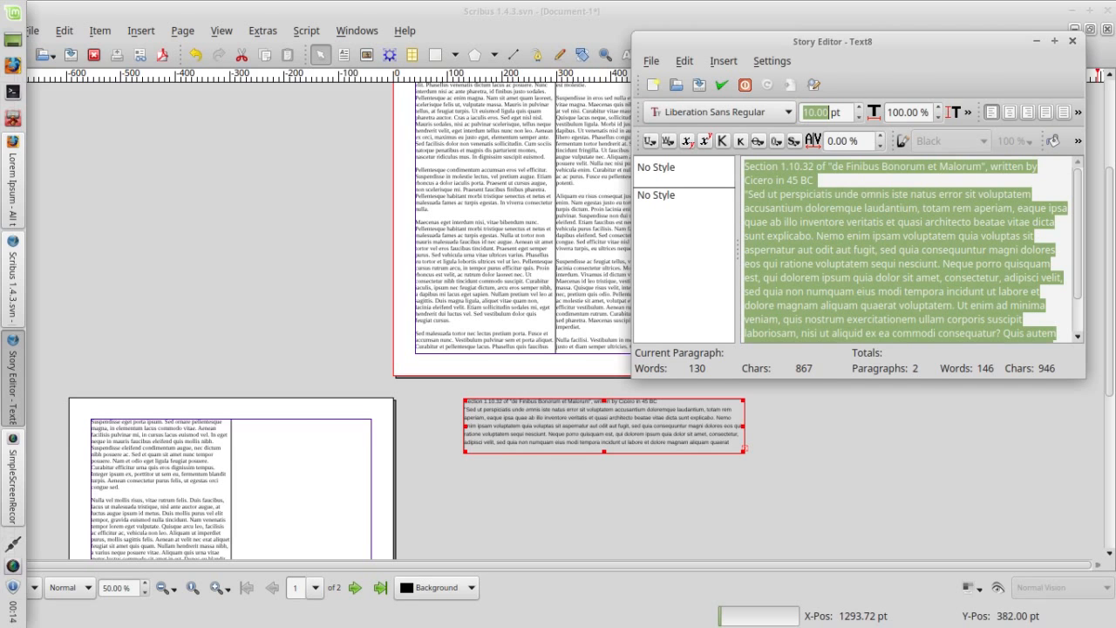
{"action": "key", "text": "ctrl+w"}
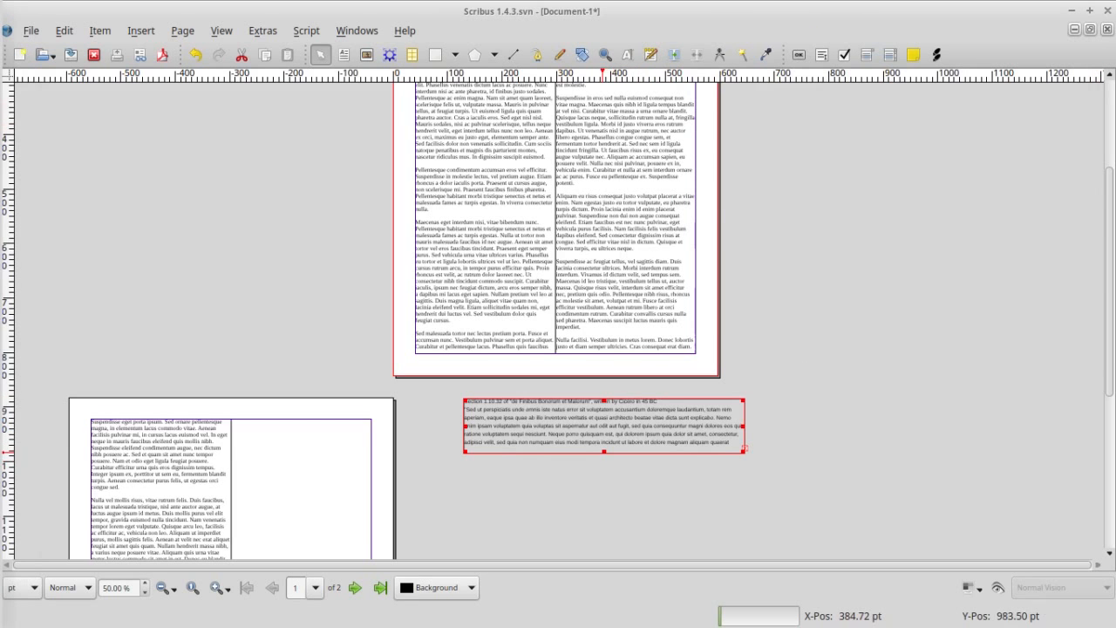
Enlarge the pasteboard frame to about 138 pt high so the whole passage fits, and place it near X 193 pt, Y 912 pt
{"action": "left_click_drag", "start_coordinate": [603, 451], "coordinate": [644, 451]}
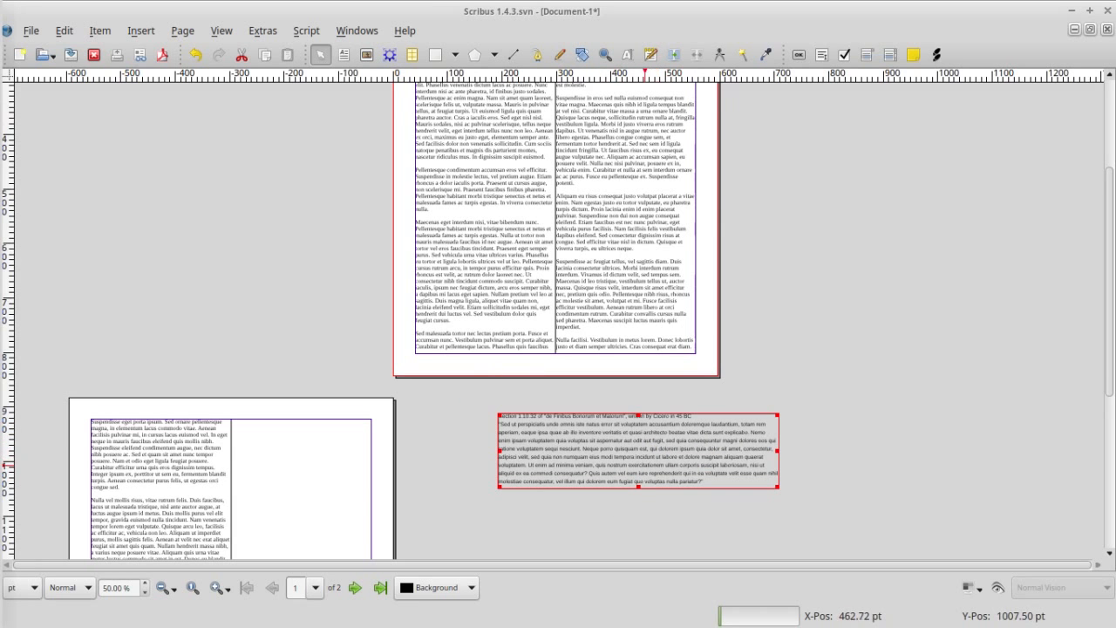
{"action": "scroll", "coordinate": [562, 489], "scroll_direction": "up", "scroll_amount": 1}
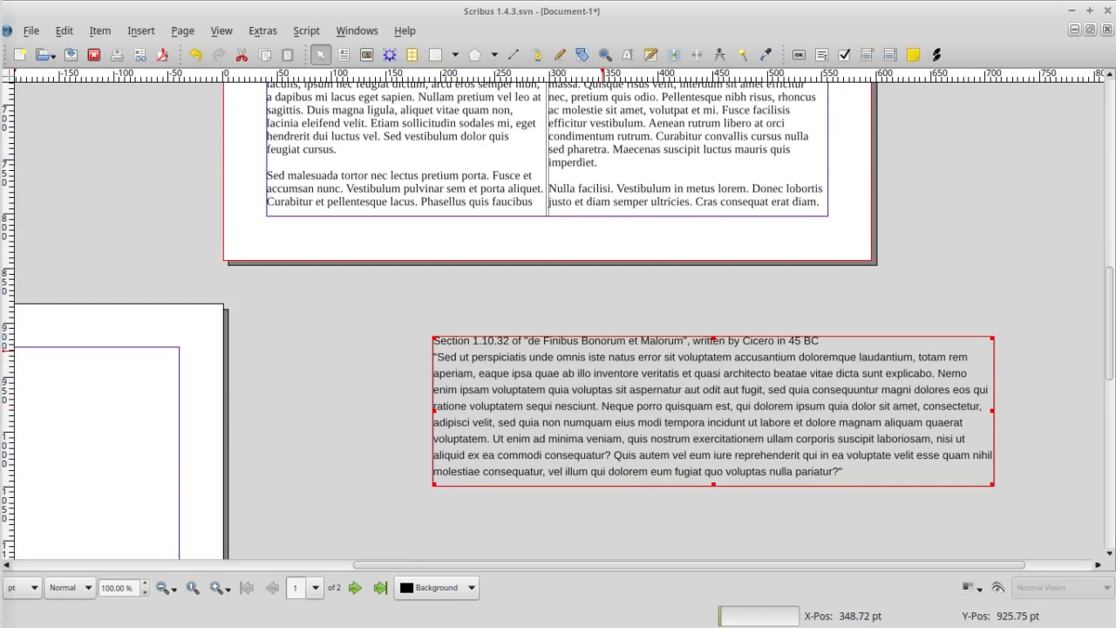
Set the fixed line spacing of the pasteboard frame's text to 11.00 pt
{"action": "key", "text": "F2"}
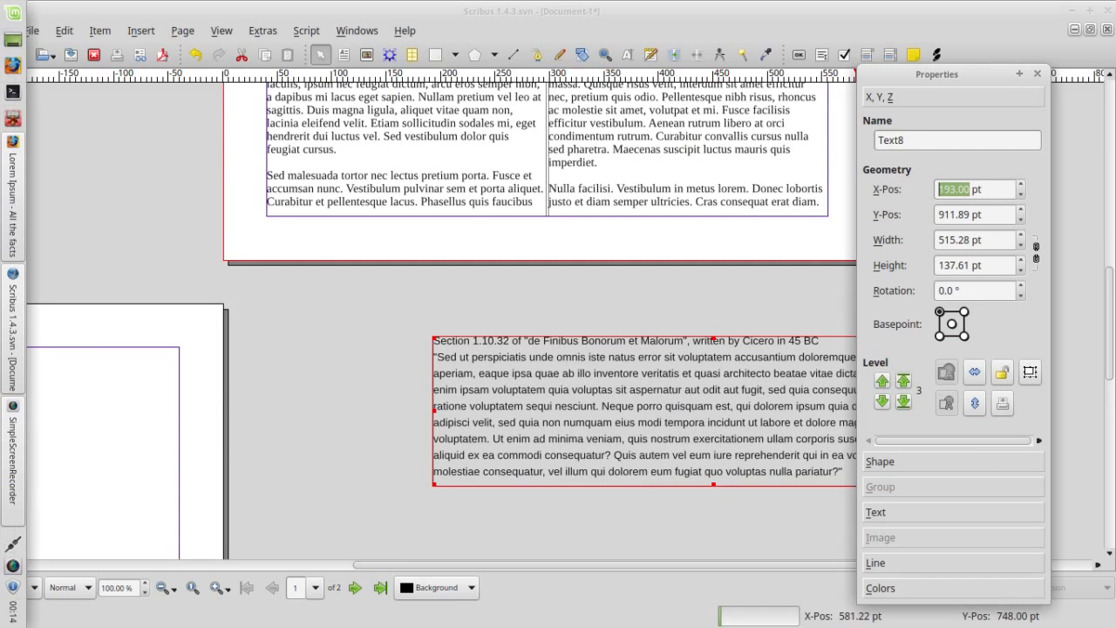
{"action": "key", "text": "alt+t"}
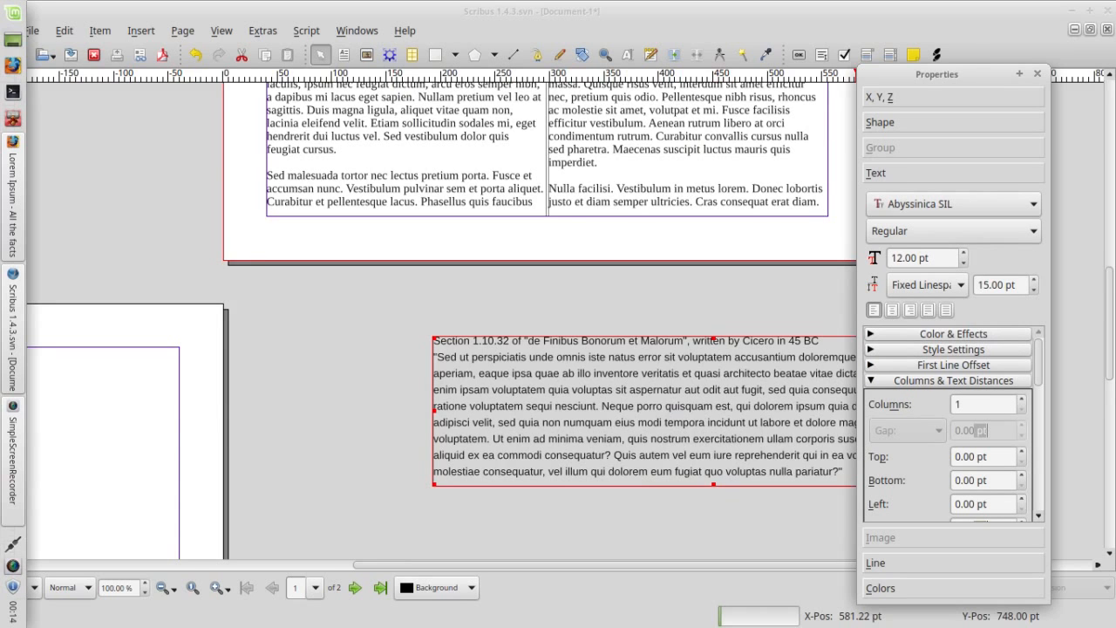
{"action": "key", "text": "Down"}
{"action": "key", "text": "Down"}
{"action": "key", "text": "Down"}
{"action": "key", "text": "Down"}
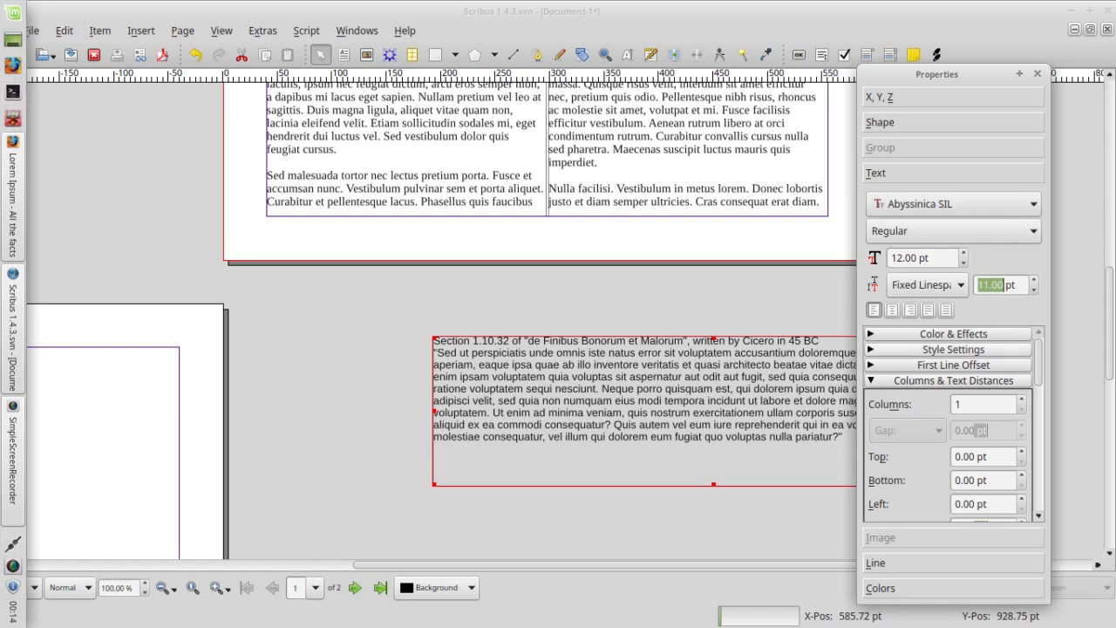
{"action": "key", "text": "Down"}
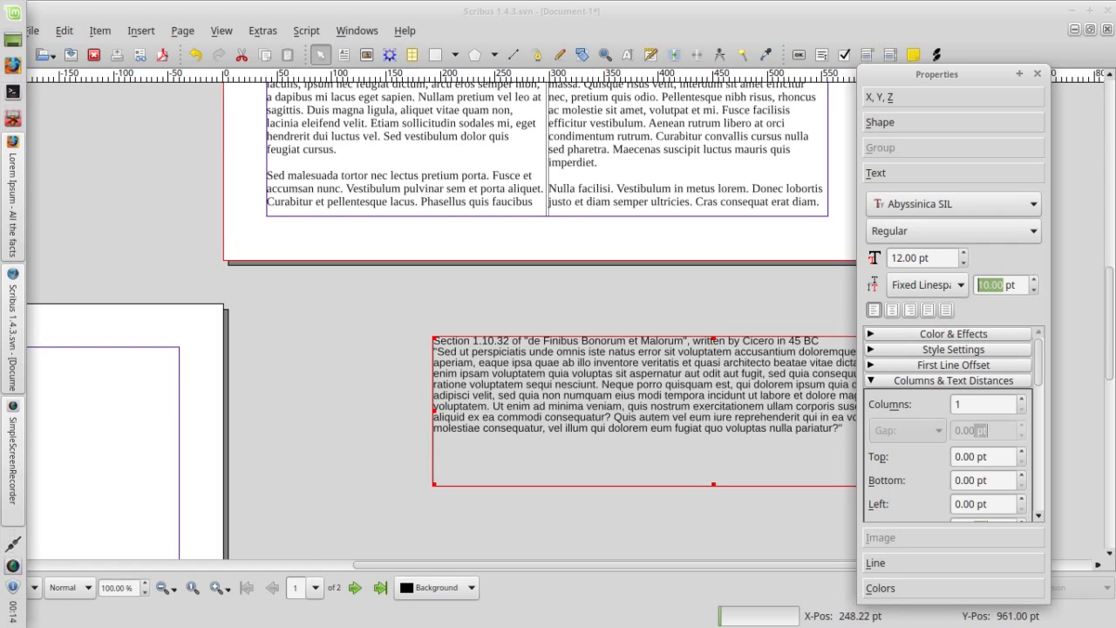
{"action": "key", "text": "Up"}
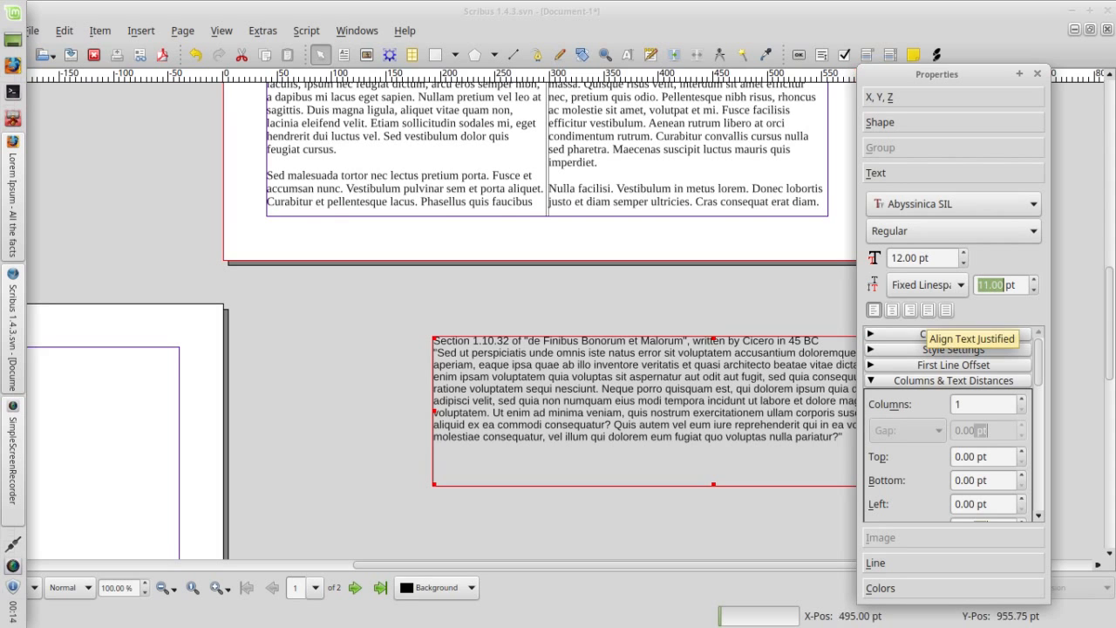
{"action": "key", "text": "Up"}
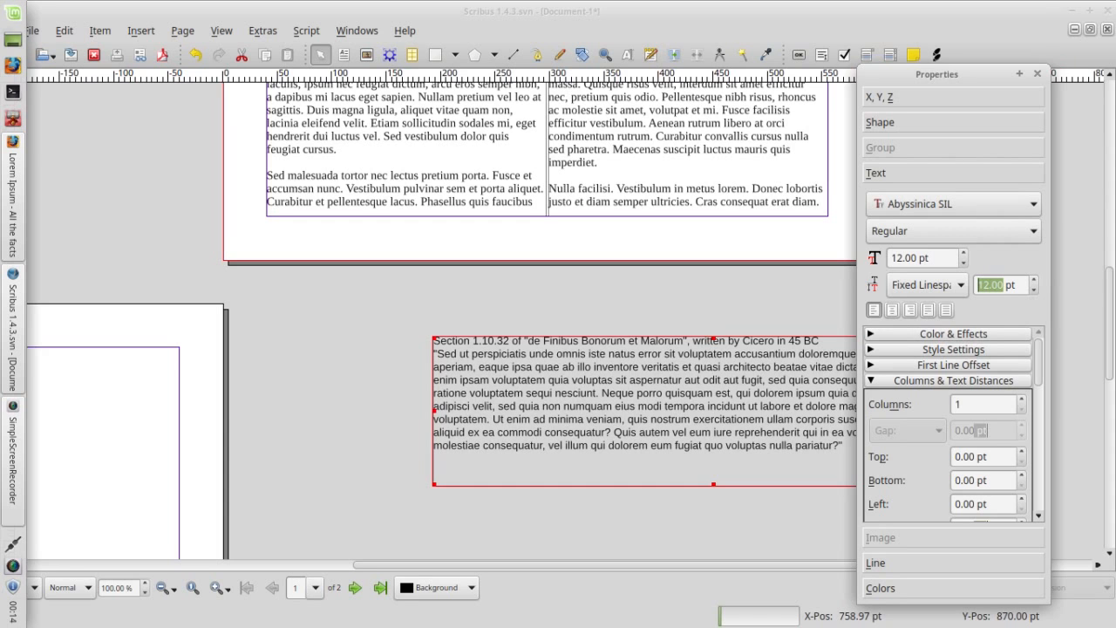
{"action": "key", "text": "Down"}
{"action": "left_click", "coordinate": [952, 380]}
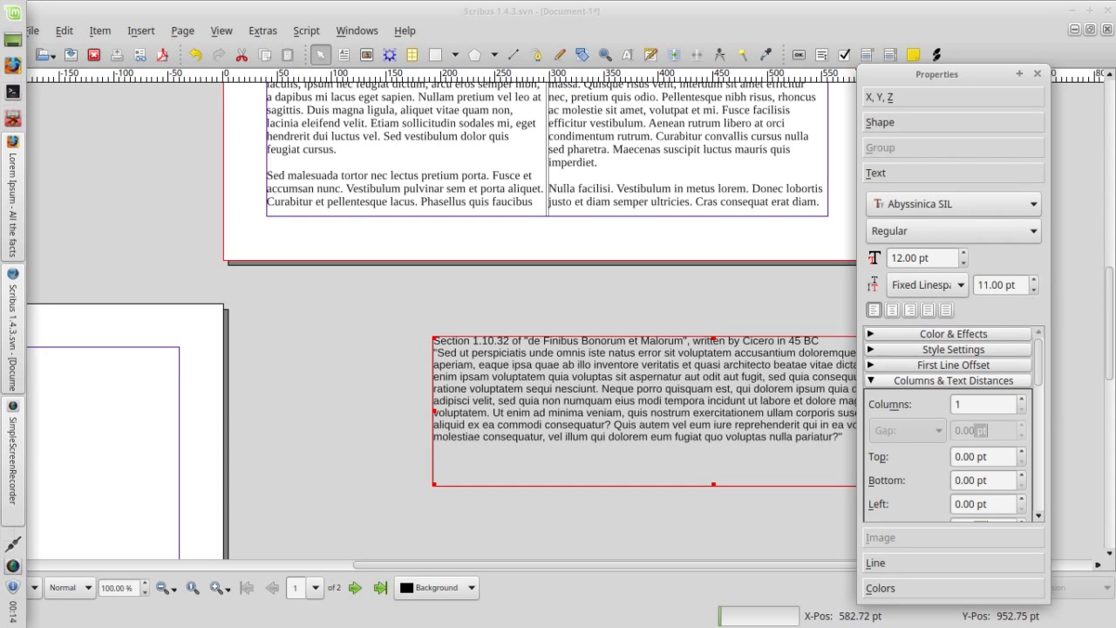
Move the Cicero text frame to about X 31 pt, Y 869 pt, and give it a black outline at 100% shade
{"action": "left_click_drag", "start_coordinate": [604, 385], "coordinate": [426, 338]}
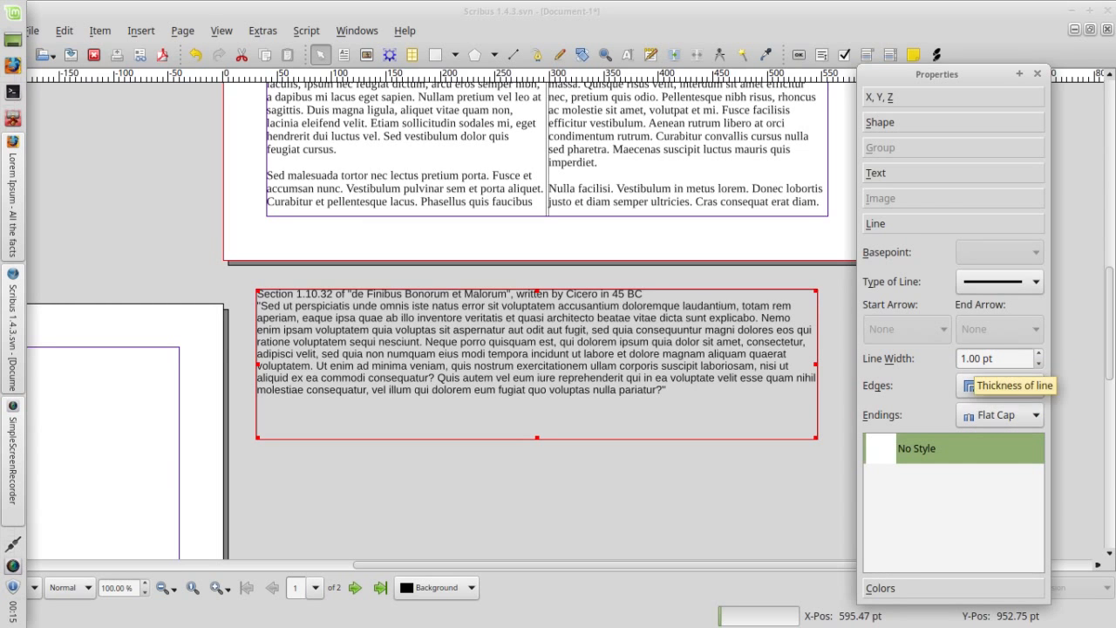
{"action": "left_click", "coordinate": [880, 587]}
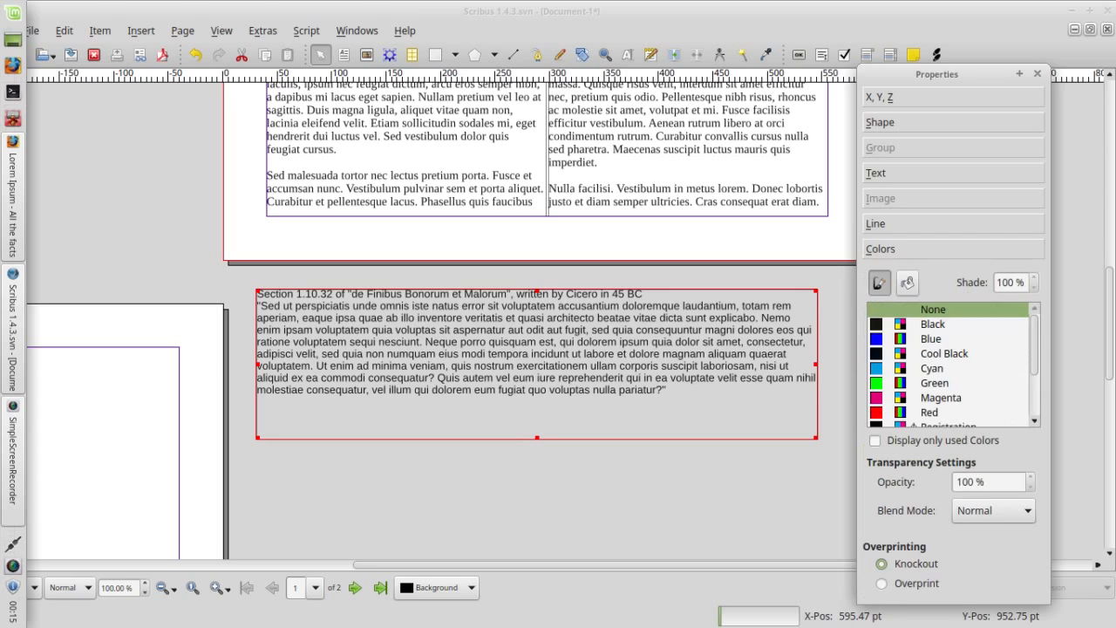
{"action": "left_click", "coordinate": [907, 282]}
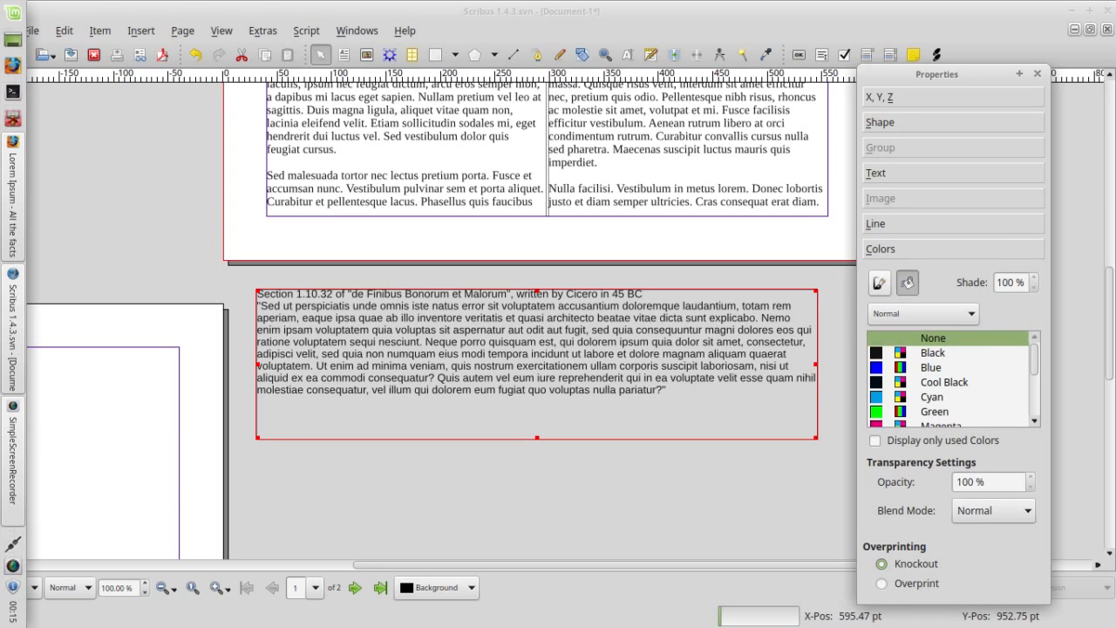
{"action": "left_click", "coordinate": [878, 281]}
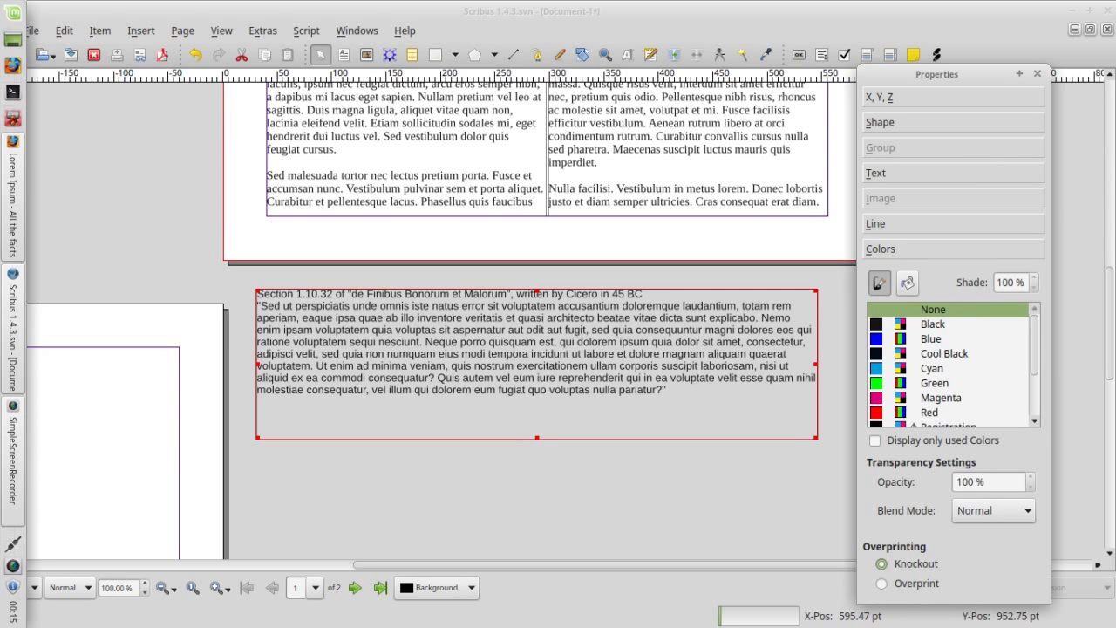
{"action": "left_click", "coordinate": [932, 324]}
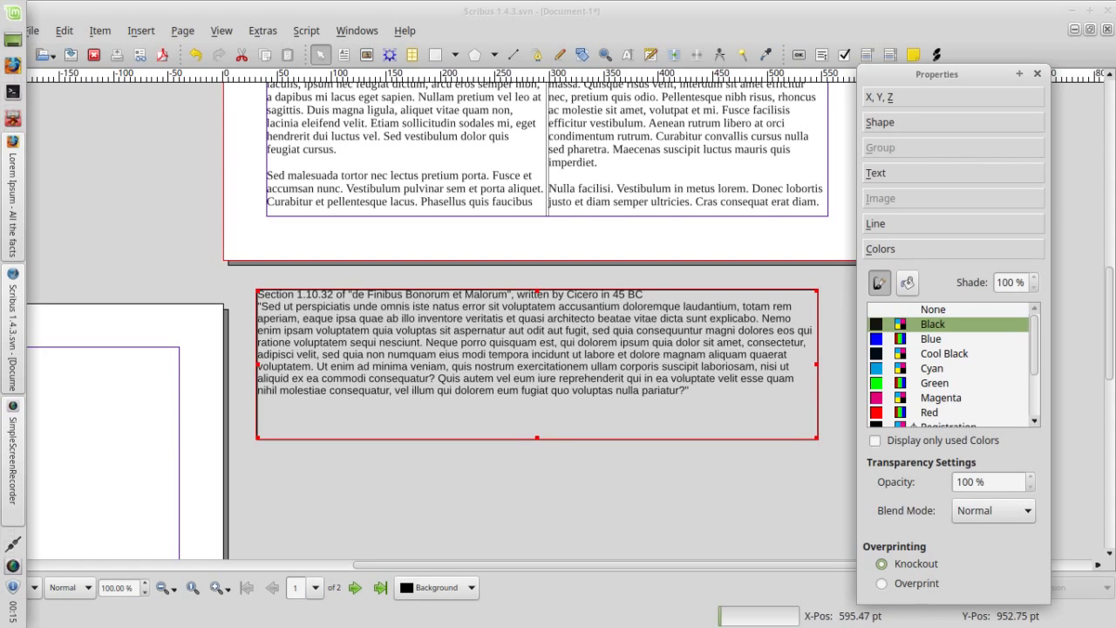
{"action": "key", "text": "Escape"}
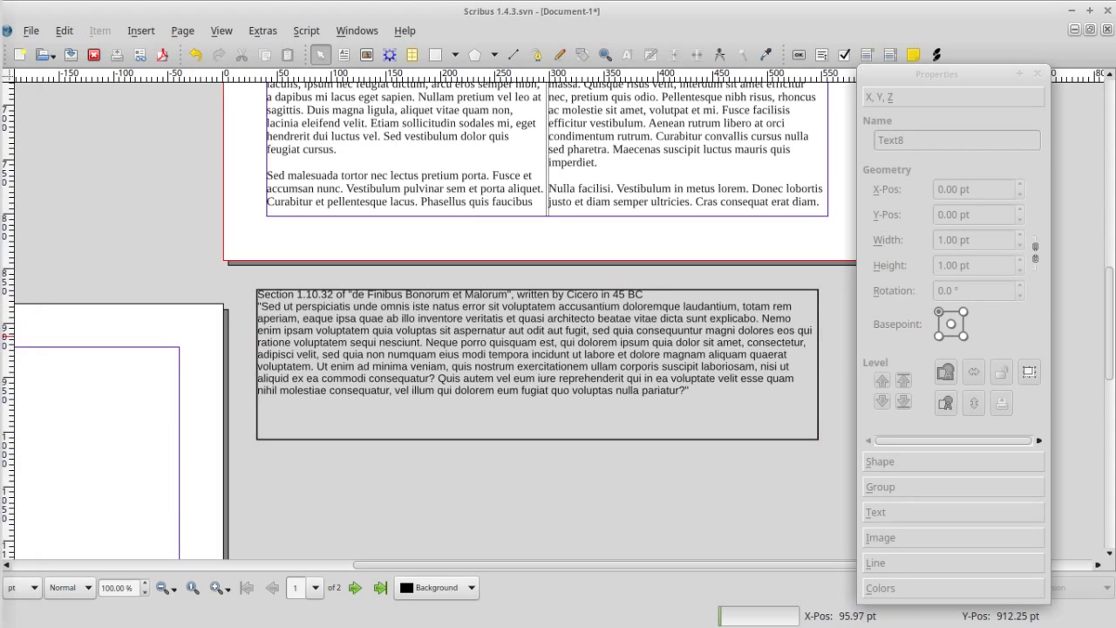
Set the first line offset of the Cicero text frame to Line Spacing
{"action": "left_click", "coordinate": [409, 322]}
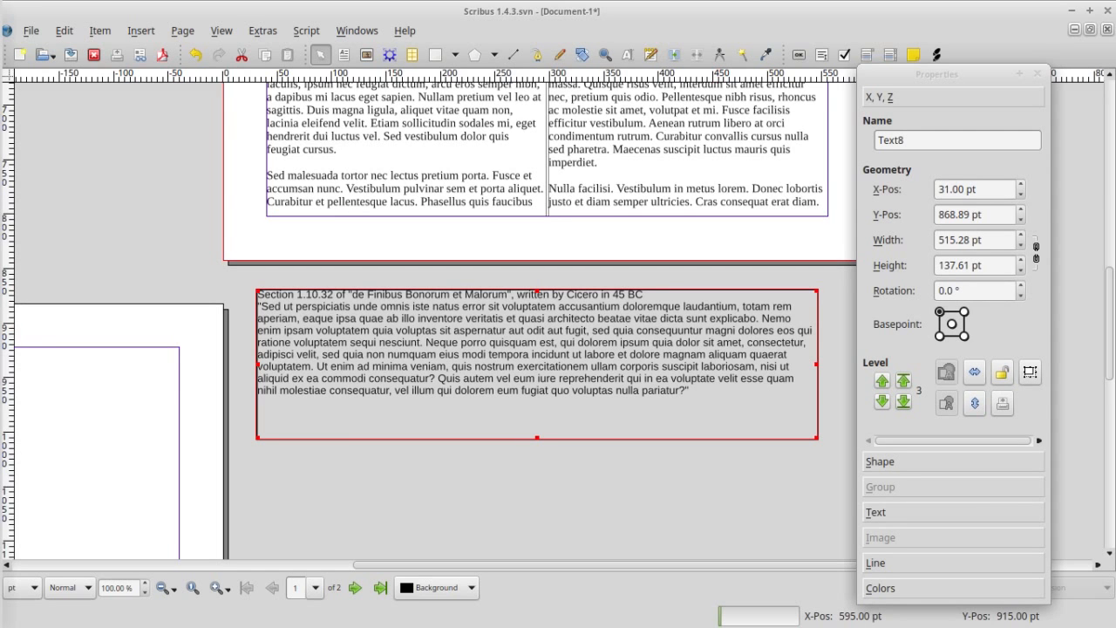
{"action": "left_click", "coordinate": [875, 512]}
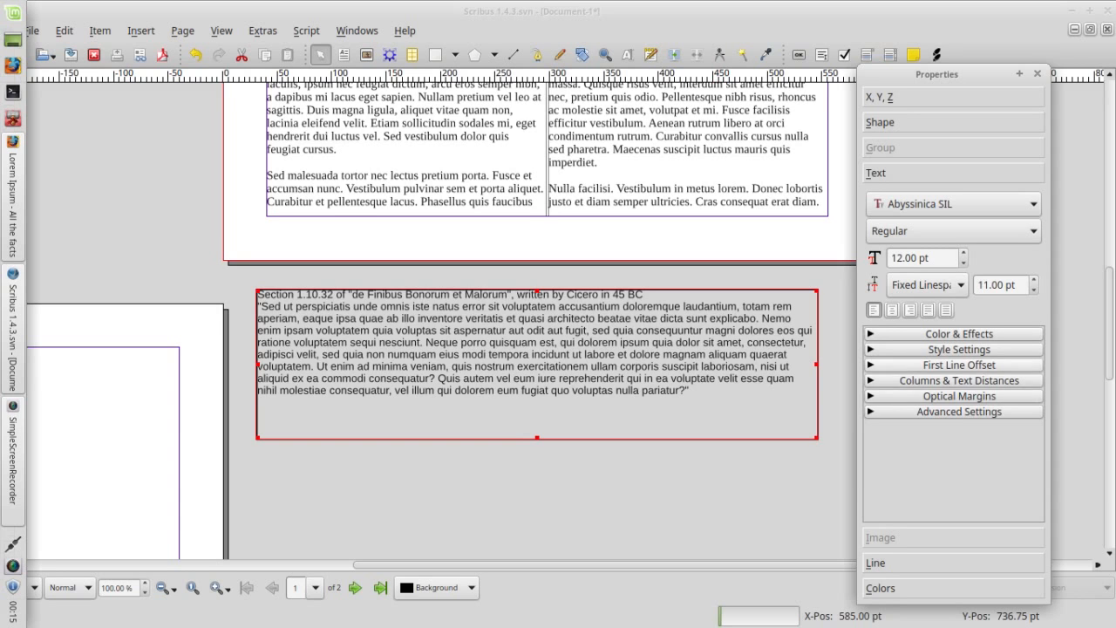
{"action": "left_click", "coordinate": [959, 364]}
{"action": "left_click", "coordinate": [879, 437]}
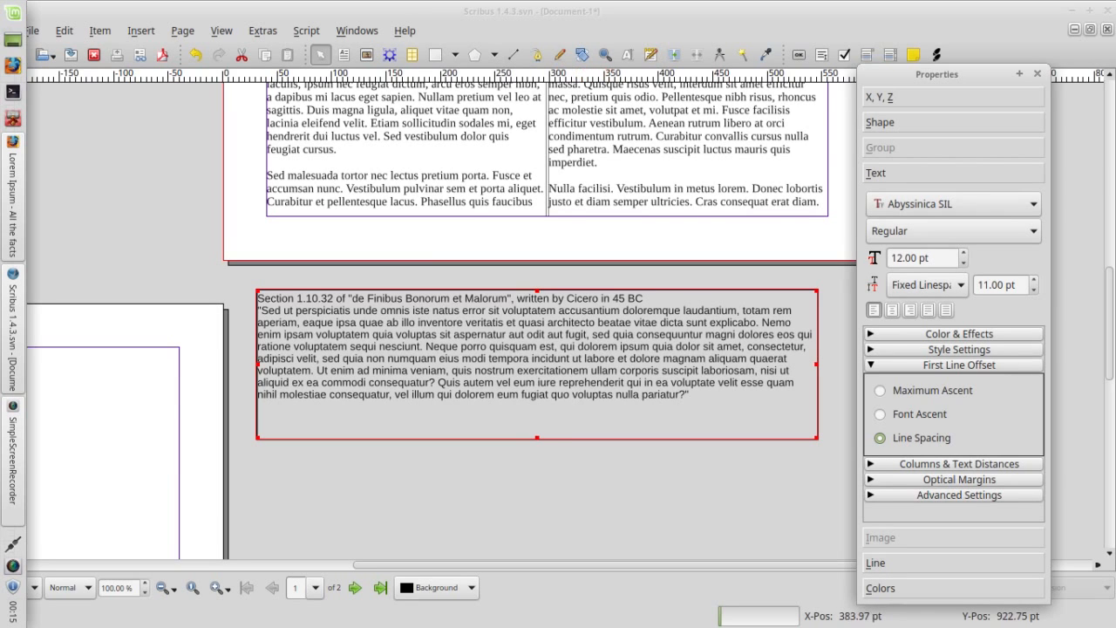
{"action": "left_click", "coordinate": [958, 365]}
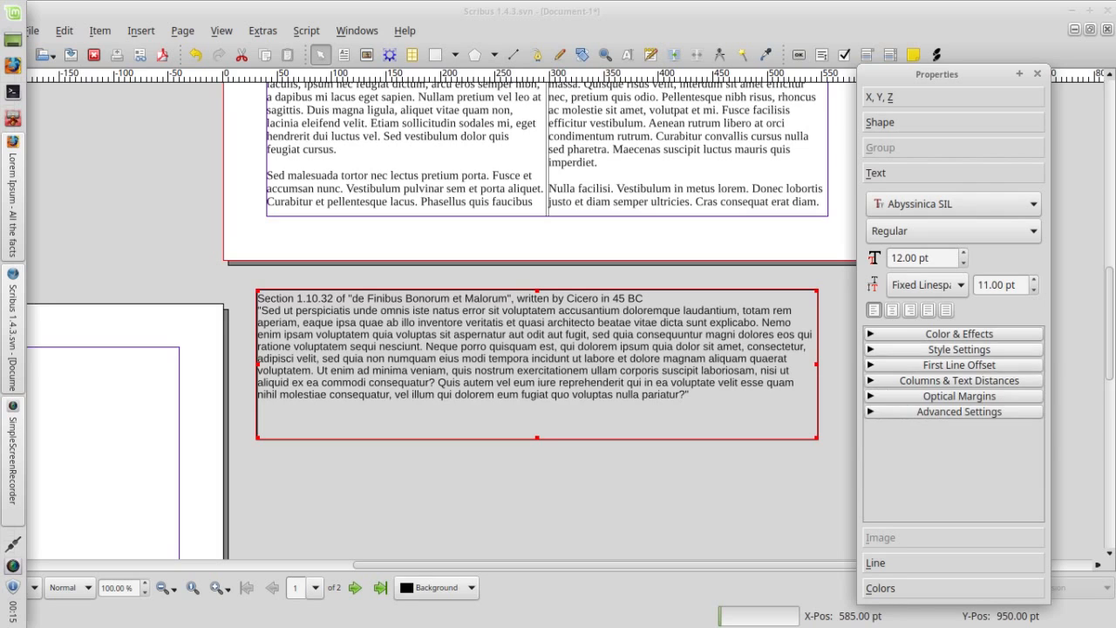
Set the Cicero frame's left and right text distances to 4.00 pt each
{"action": "left_click", "coordinate": [958, 380]}
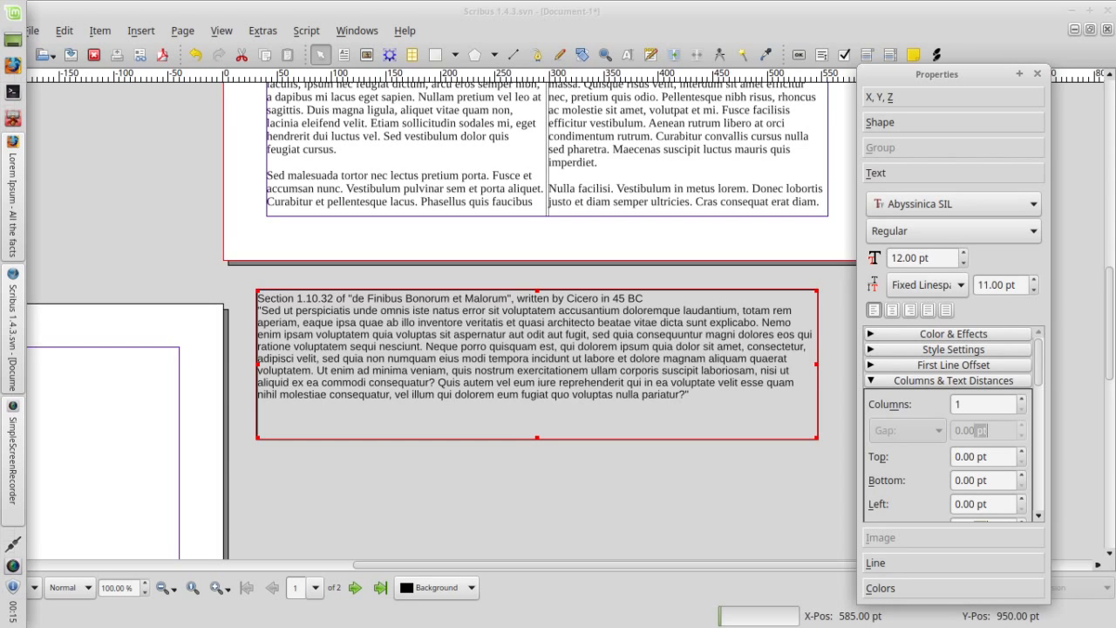
{"action": "left_click", "coordinate": [1021, 500]}
{"action": "left_click", "coordinate": [1021, 500]}
{"action": "left_click", "coordinate": [1020, 499]}
{"action": "left_click", "coordinate": [1021, 499]}
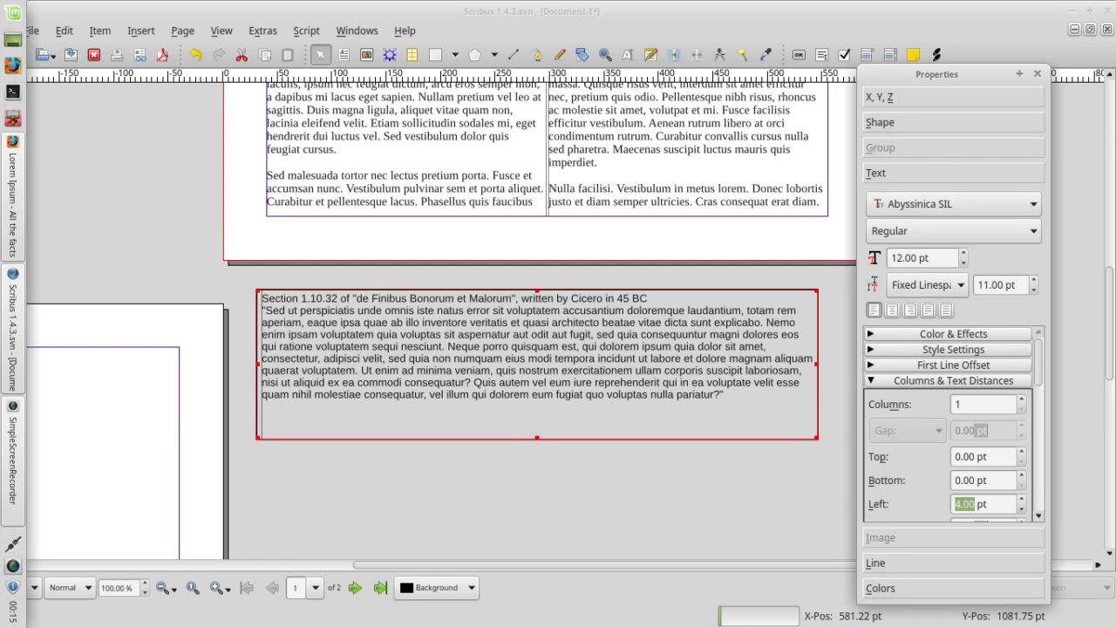
{"action": "key", "text": "Tab"}
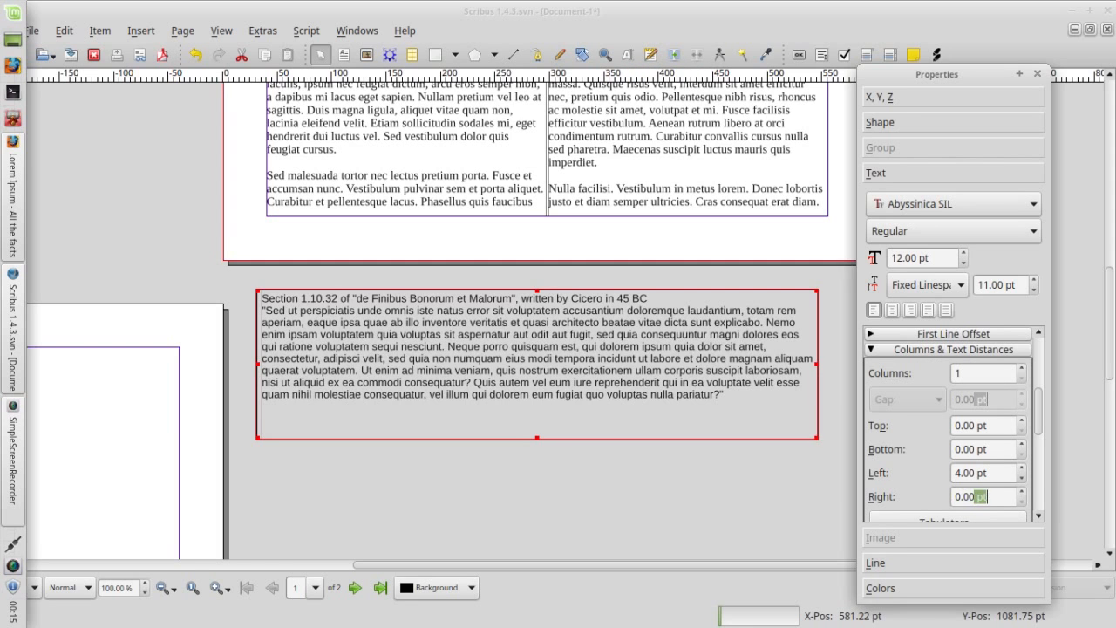
{"action": "type", "text": "4"}
{"action": "key", "text": "Return"}
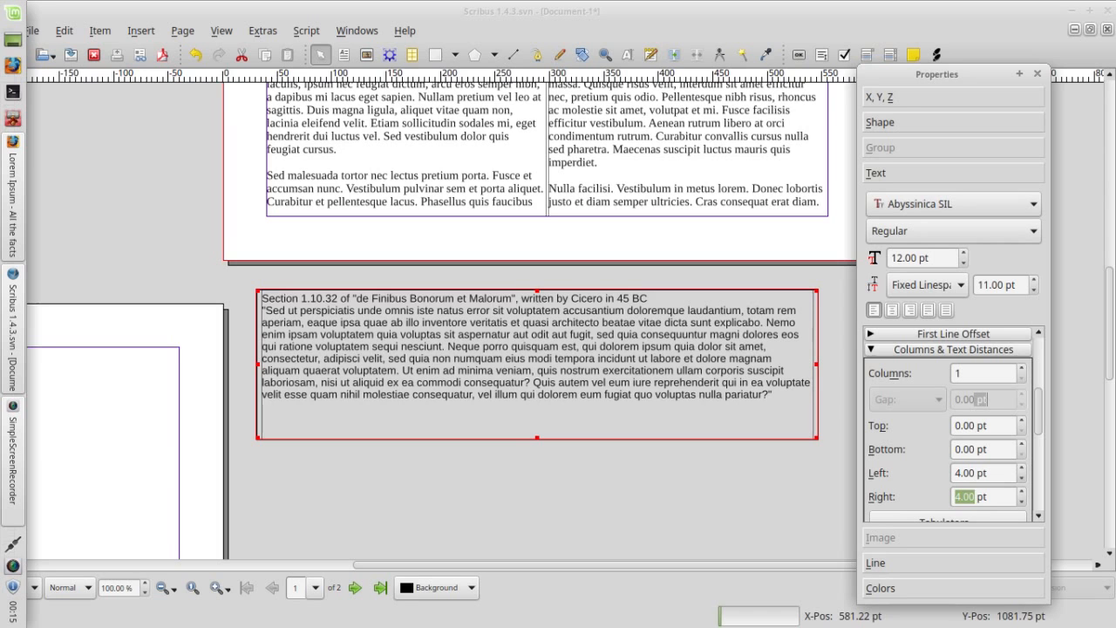
{"action": "left_click", "coordinate": [629, 478]}
Shorten the Cicero frame from its lower edge to about 104 pt high, so it ends just below the last line
{"action": "left_click", "coordinate": [568, 430]}
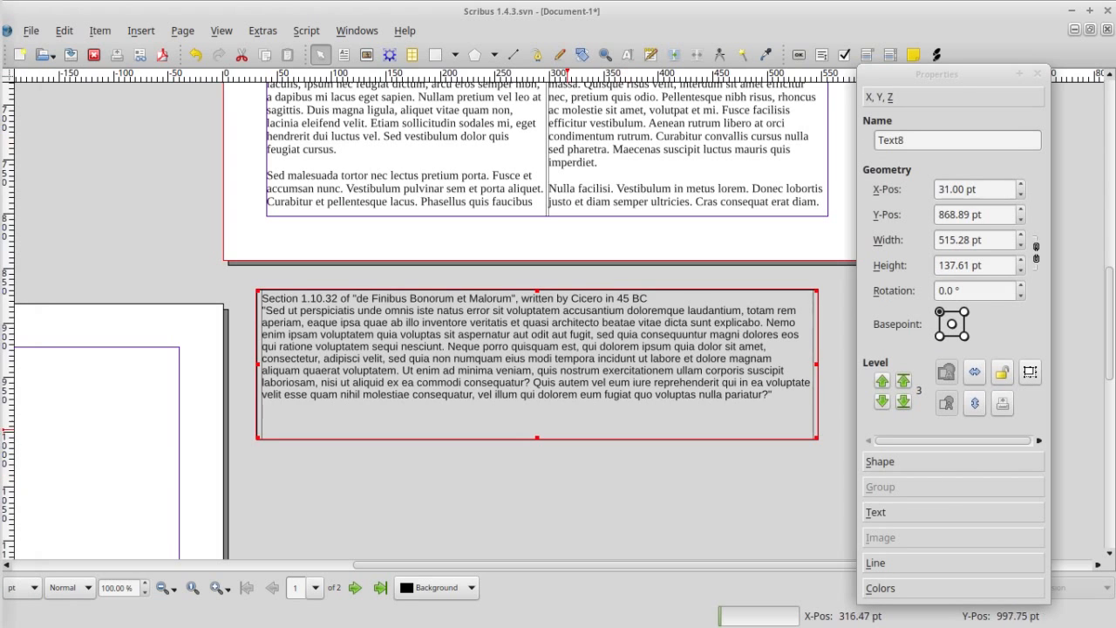
{"action": "left_click_drag", "start_coordinate": [537, 437], "coordinate": [537, 401]}
{"action": "left_click", "coordinate": [591, 470]}
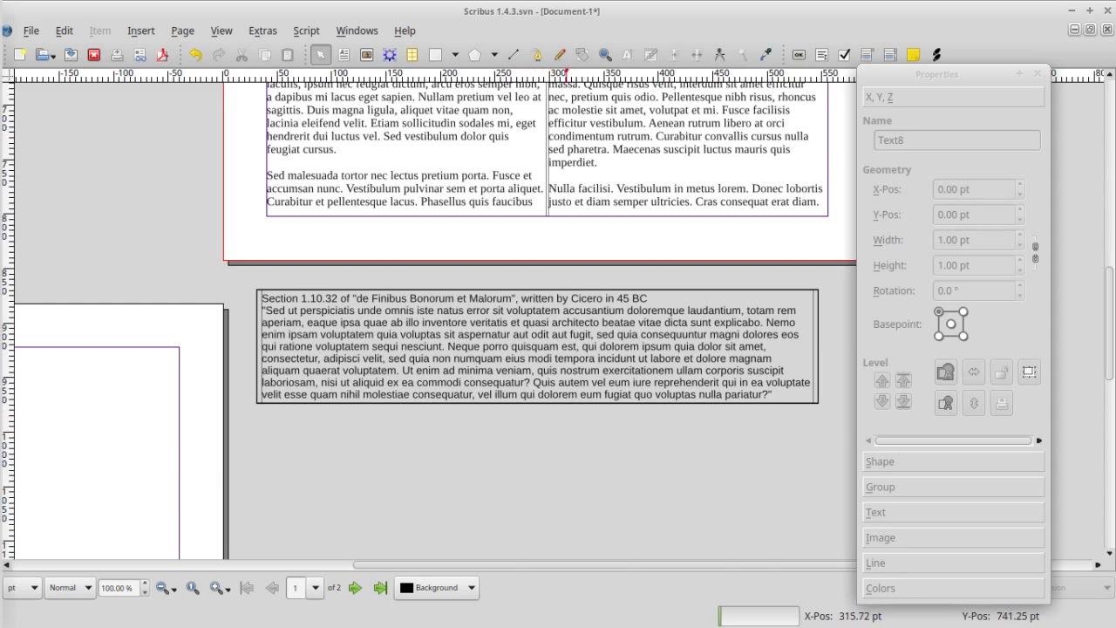
Move the Cicero frame onto page 1 at about X 40 pt, Y 698 pt, against the lower margin of the two-column text
{"action": "scroll", "coordinate": [532, 405], "scroll_direction": "up", "scroll_amount": 3}
{"action": "scroll", "coordinate": [558, 314], "scroll_direction": "down", "scroll_amount": 2}
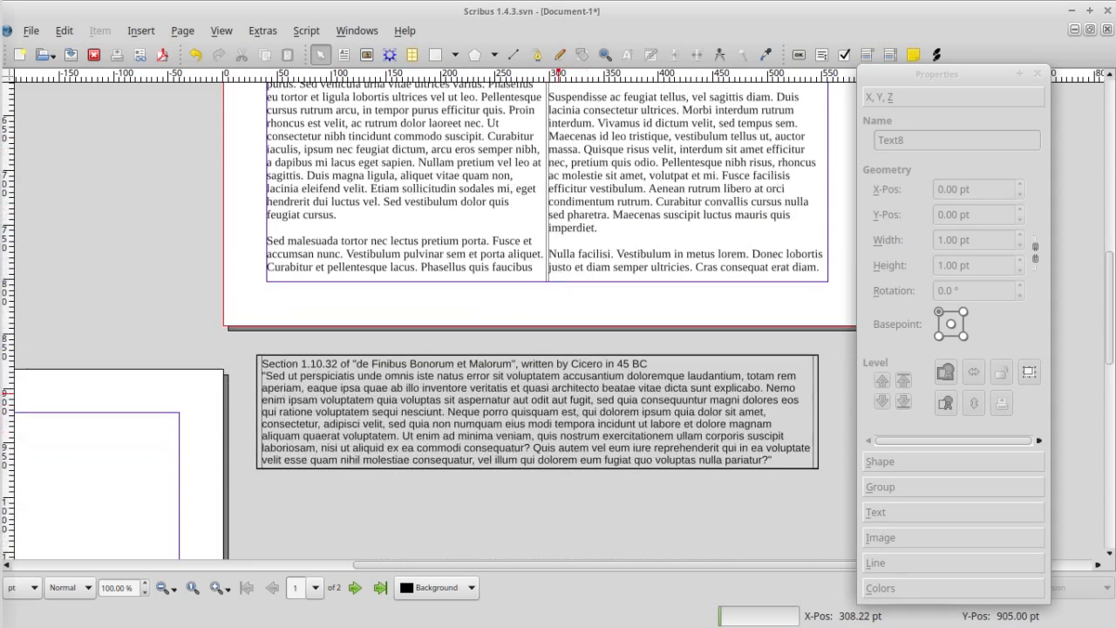
{"action": "left_click", "coordinate": [471, 387]}
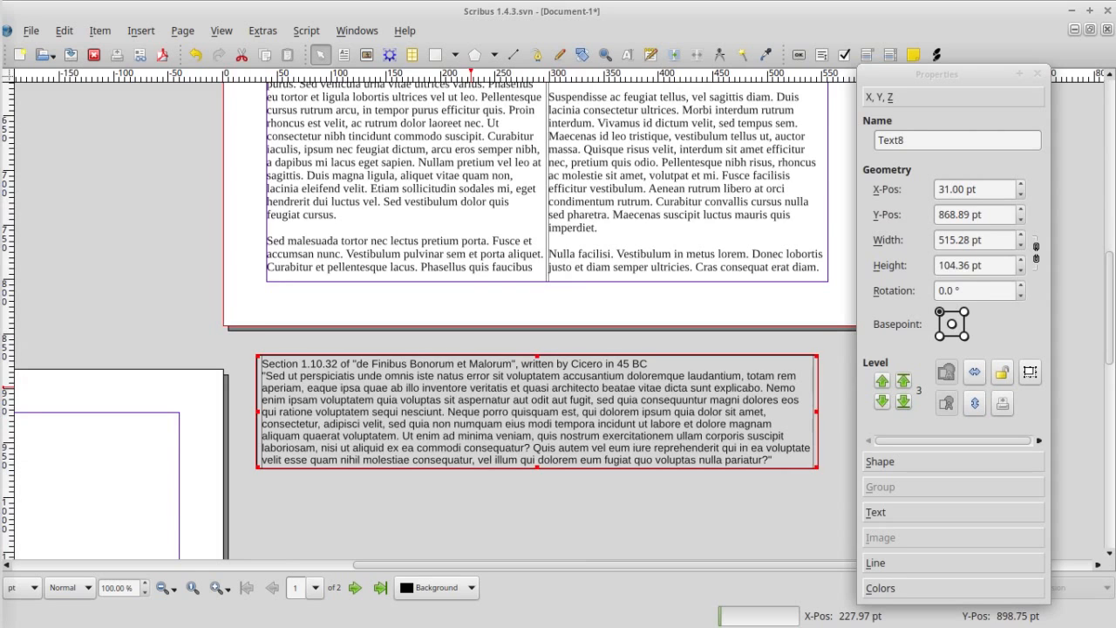
{"action": "left_click_drag", "start_coordinate": [470, 386], "coordinate": [477, 201]}
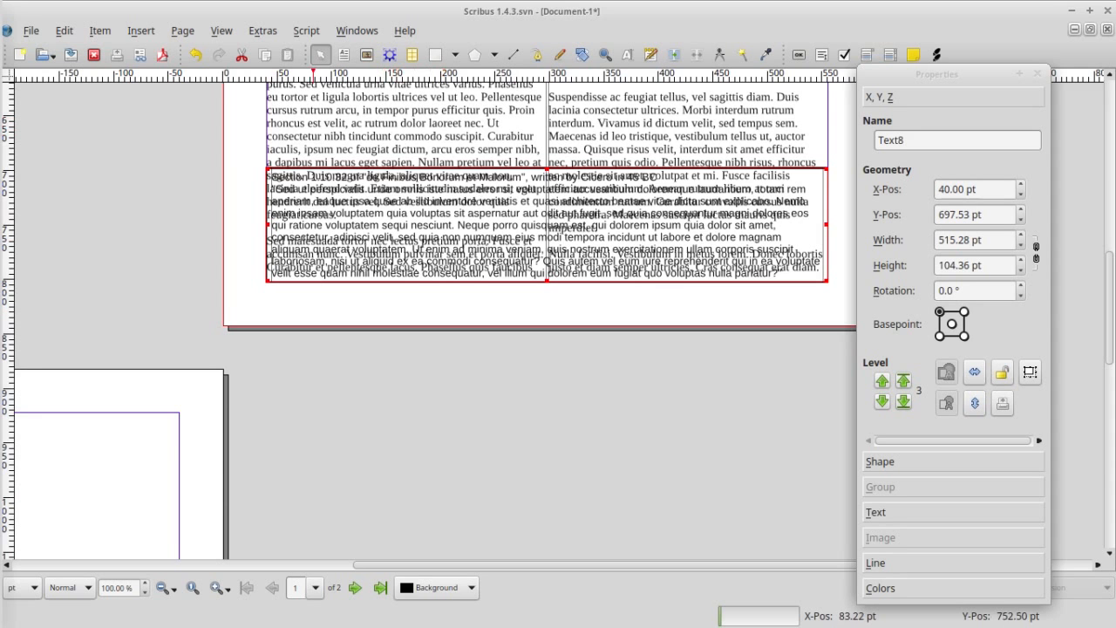
Make the two-column text flow around the Cicero frame using its frame shape
{"action": "scroll", "coordinate": [657, 248], "scroll_direction": "up", "scroll_amount": 3}
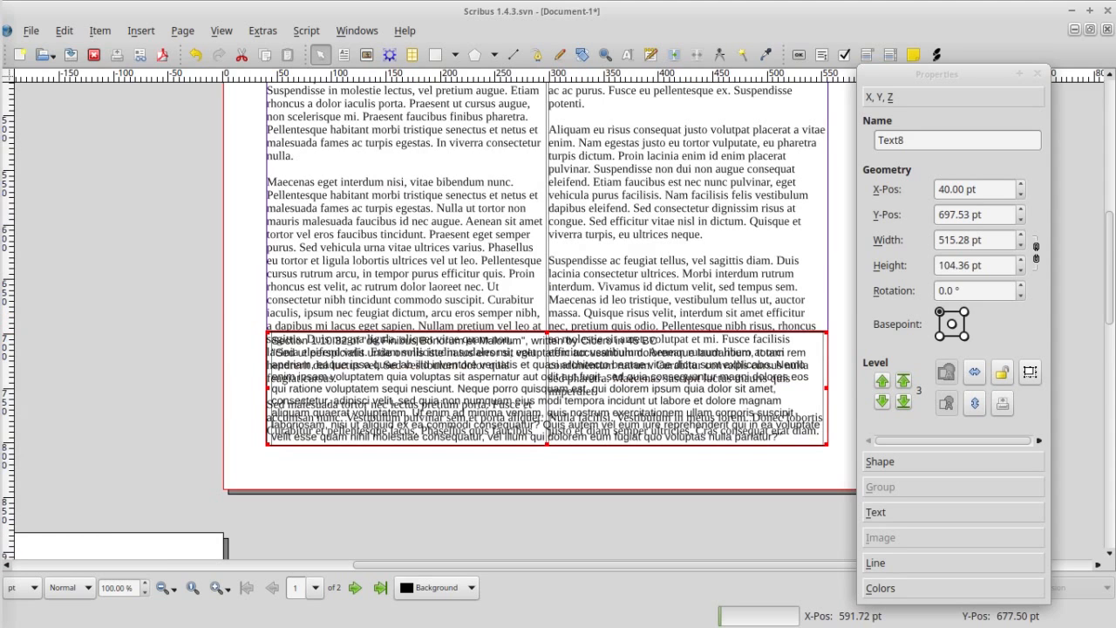
{"action": "left_click", "coordinate": [1037, 73]}
{"action": "key", "text": "F2"}
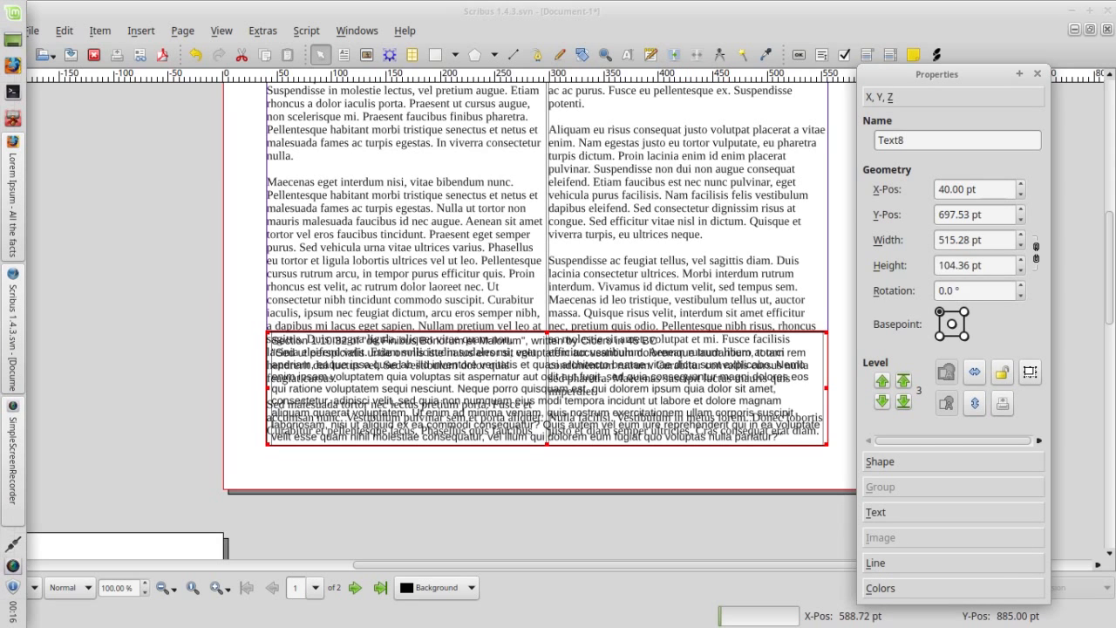
{"action": "left_click", "coordinate": [954, 461]}
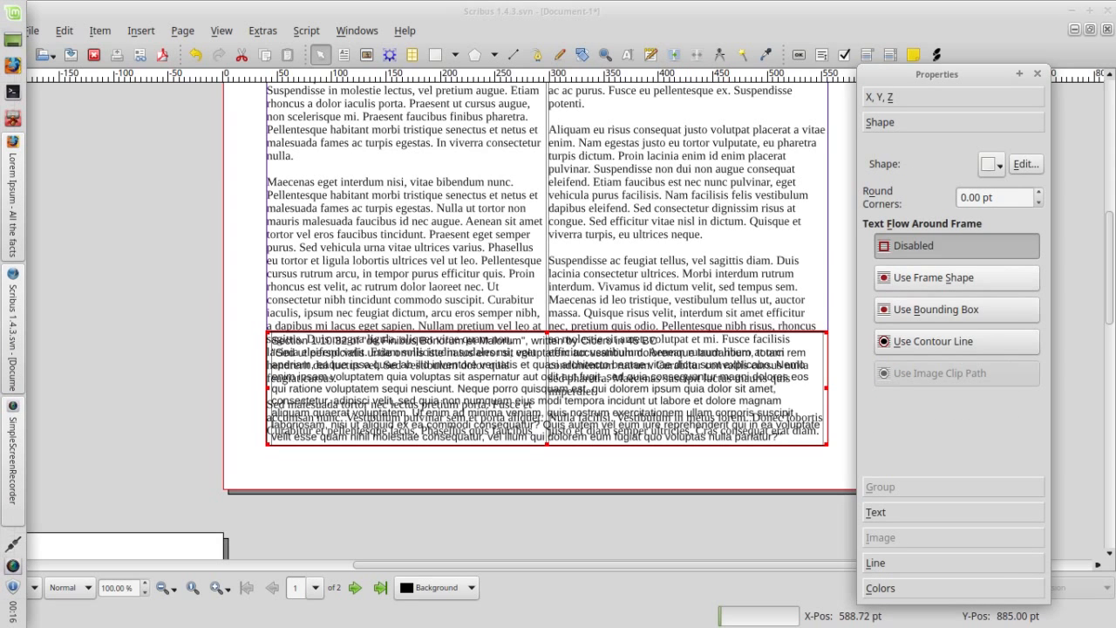
{"action": "left_click", "coordinate": [932, 277]}
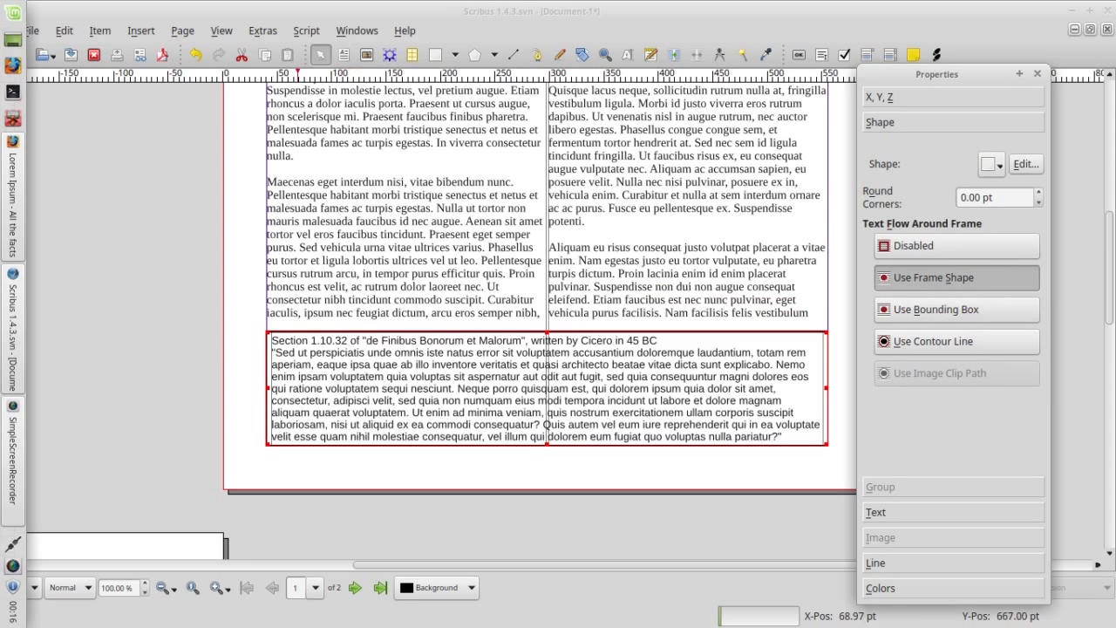
{"action": "left_click", "coordinate": [465, 478]}
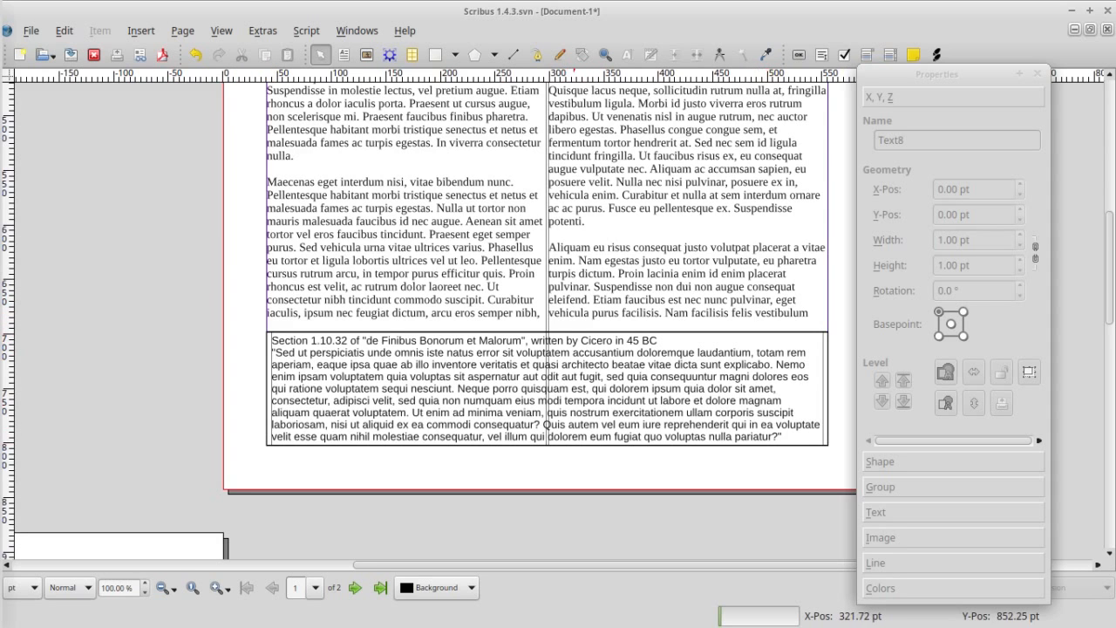
Examine how the linked column text reflows above the Cicero frame on page 1 and continues on page 2
{"action": "scroll", "coordinate": [488, 400], "scroll_direction": "down", "scroll_amount": 6}
{"action": "left_click_drag", "start_coordinate": [707, 564], "coordinate": [367, 564]}
{"action": "scroll", "coordinate": [654, 372], "scroll_direction": "down", "scroll_amount": 8}
{"action": "scroll", "coordinate": [657, 371], "scroll_direction": "up", "scroll_amount": 5}
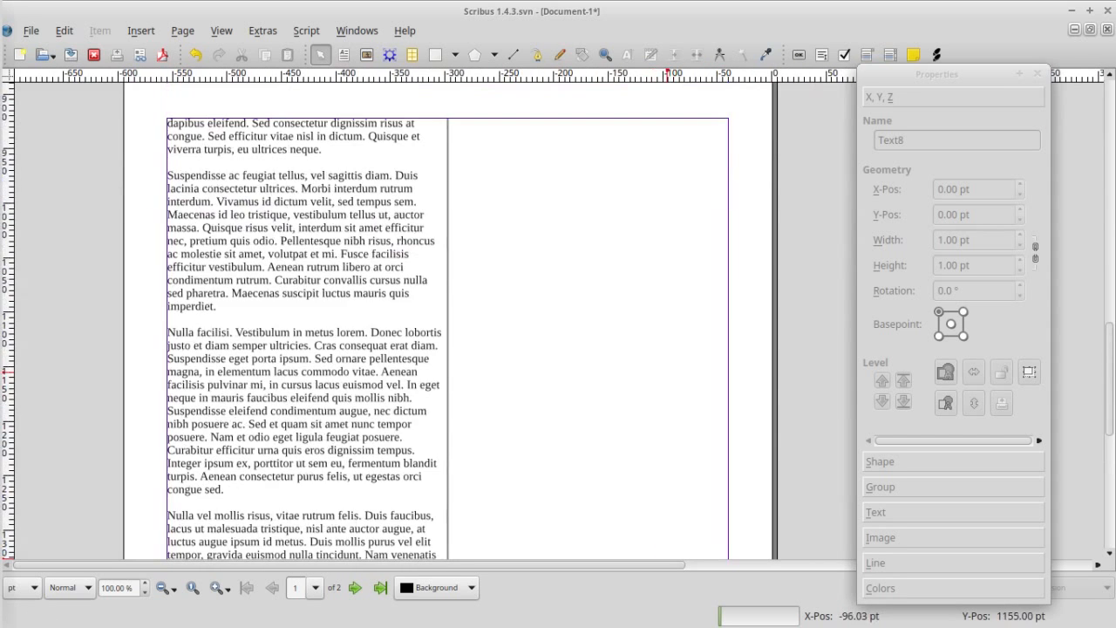
{"action": "scroll", "coordinate": [666, 370], "scroll_direction": "down", "scroll_amount": 2}
{"action": "scroll", "coordinate": [667, 370], "scroll_direction": "up", "scroll_amount": 1}
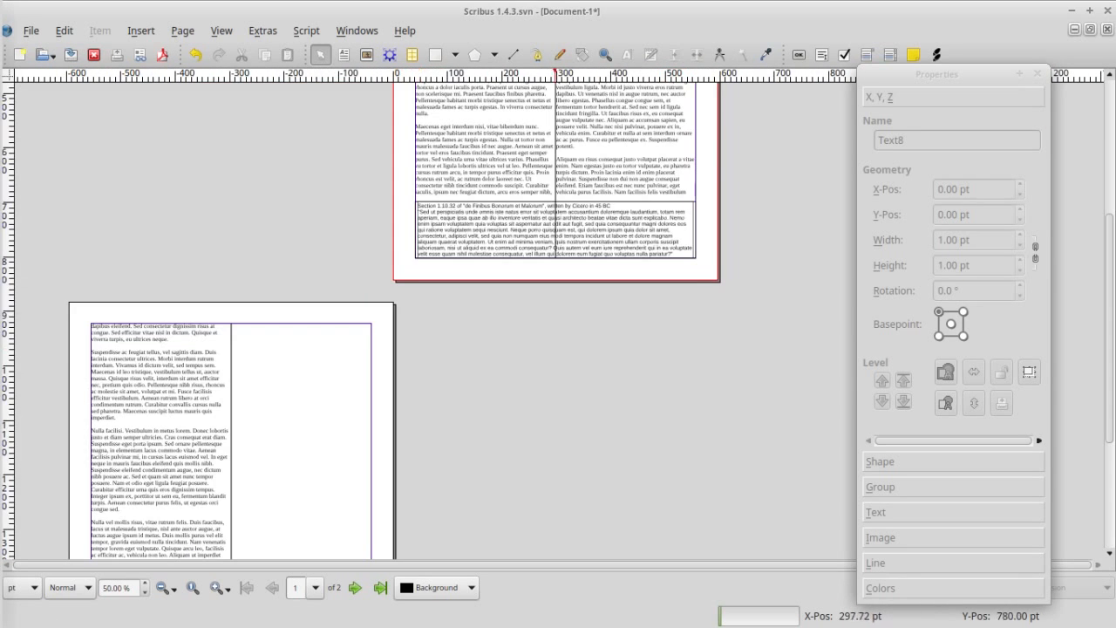
{"action": "left_click", "coordinate": [574, 239]}
{"action": "mouse_move", "coordinate": [601, 227]}
{"action": "left_mouse_down"}
{"action": "mouse_move", "coordinate": [634, 426]}
{"action": "mouse_move", "coordinate": [604, 225]}
{"action": "left_mouse_up"}
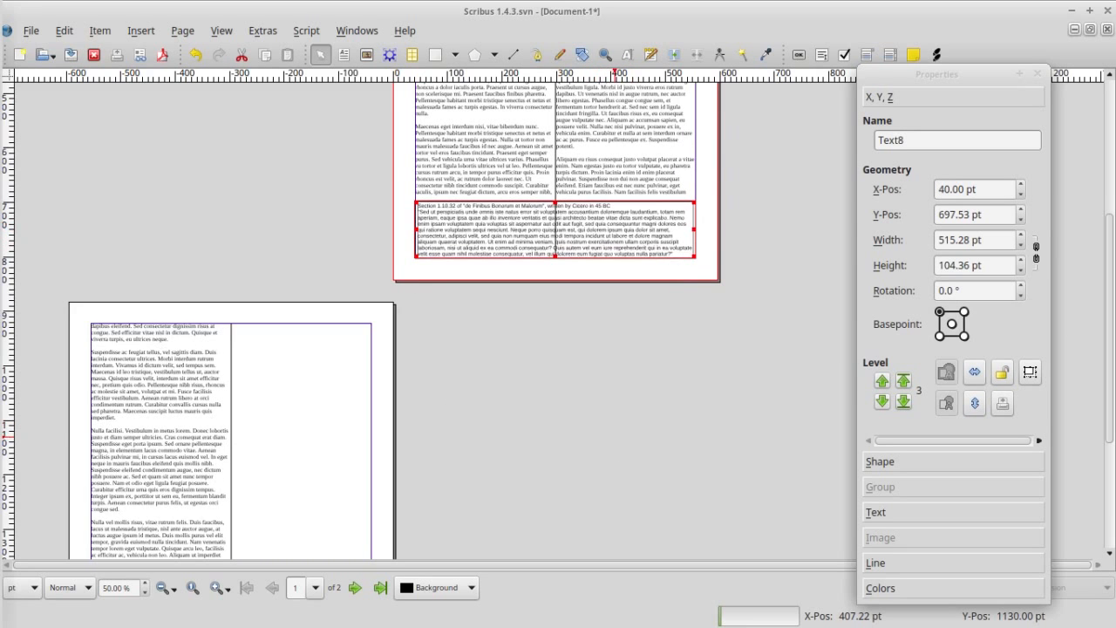
{"action": "scroll", "coordinate": [523, 227], "scroll_direction": "down", "scroll_amount": 3}
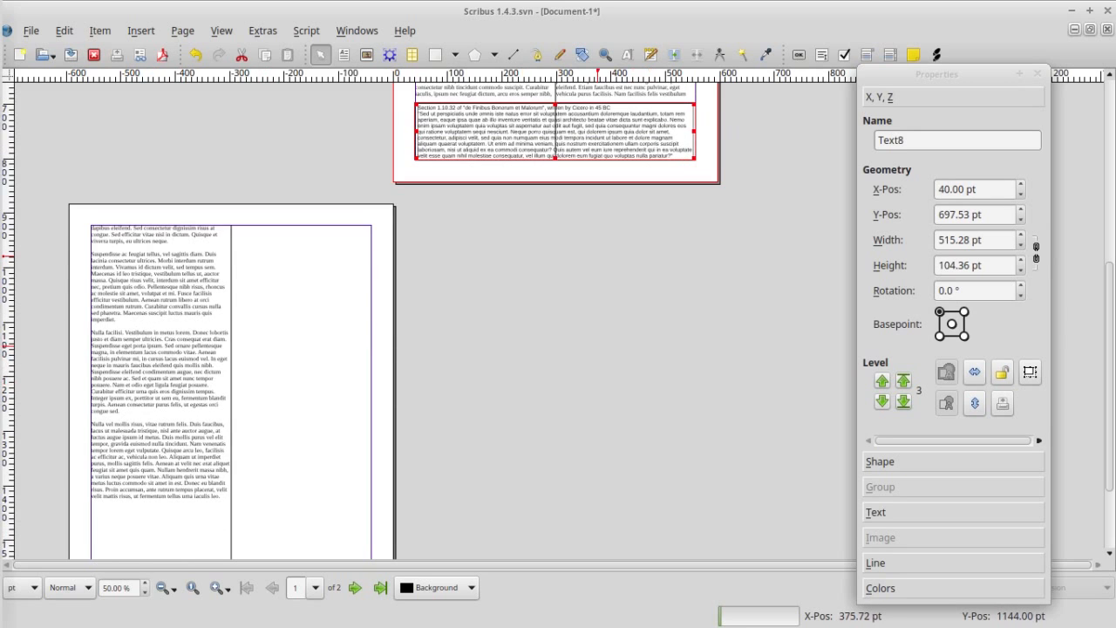
{"action": "scroll", "coordinate": [597, 258], "scroll_direction": "up", "scroll_amount": 4}
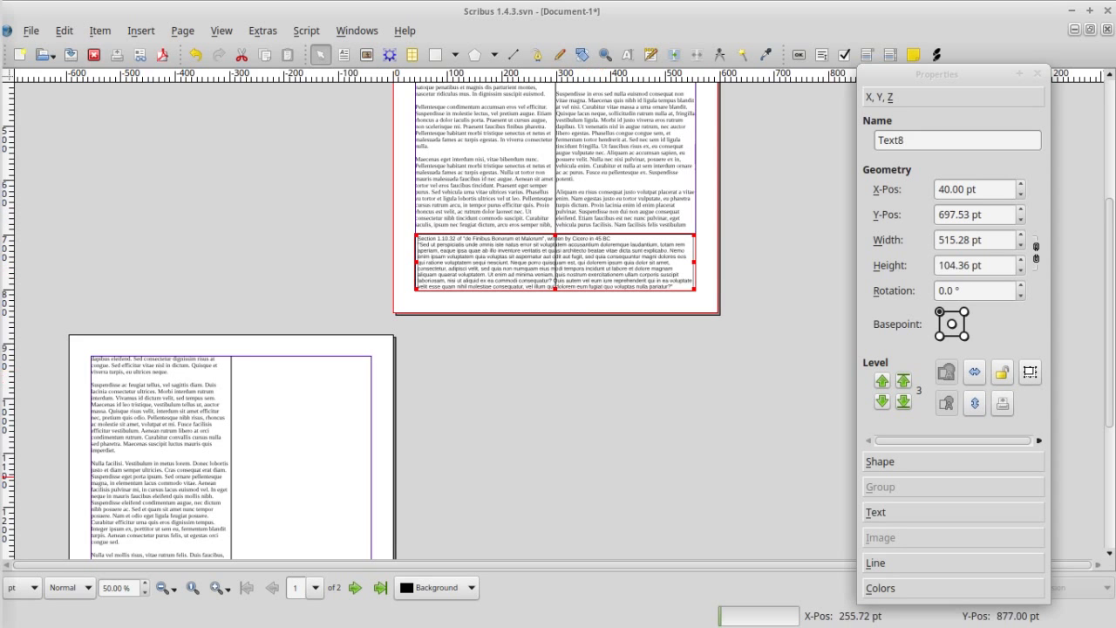
{"action": "left_click", "coordinate": [576, 347]}
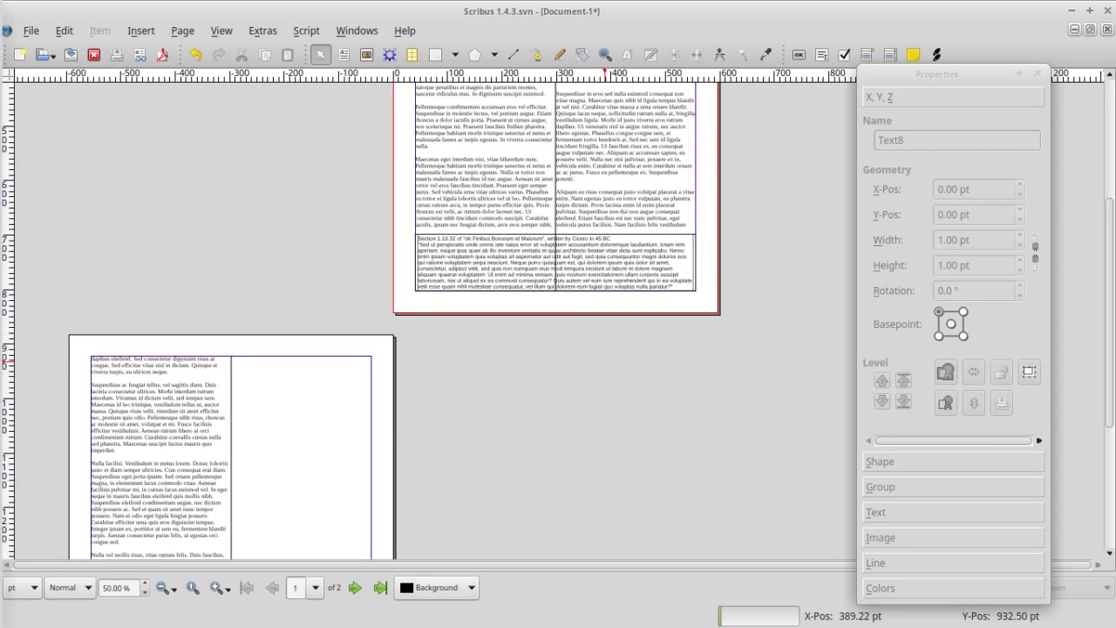
{"action": "scroll", "coordinate": [593, 354], "scroll_direction": "up", "scroll_amount": 4}
{"action": "scroll", "coordinate": [593, 354], "scroll_direction": "down", "scroll_amount": 9}
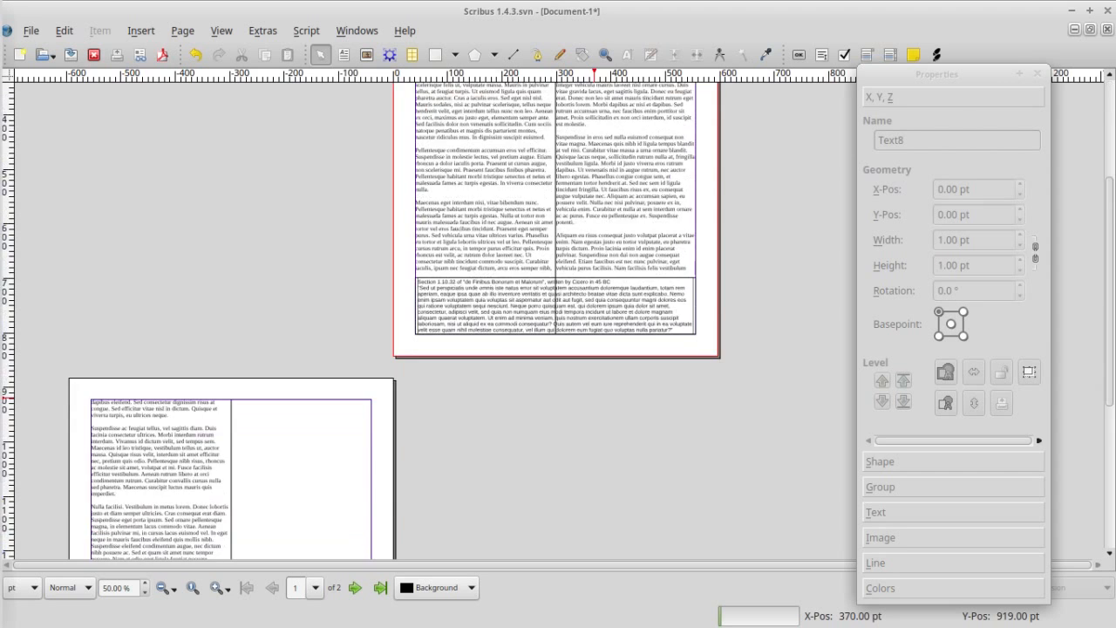
{"action": "scroll", "coordinate": [594, 354], "scroll_direction": "up", "scroll_amount": 5}
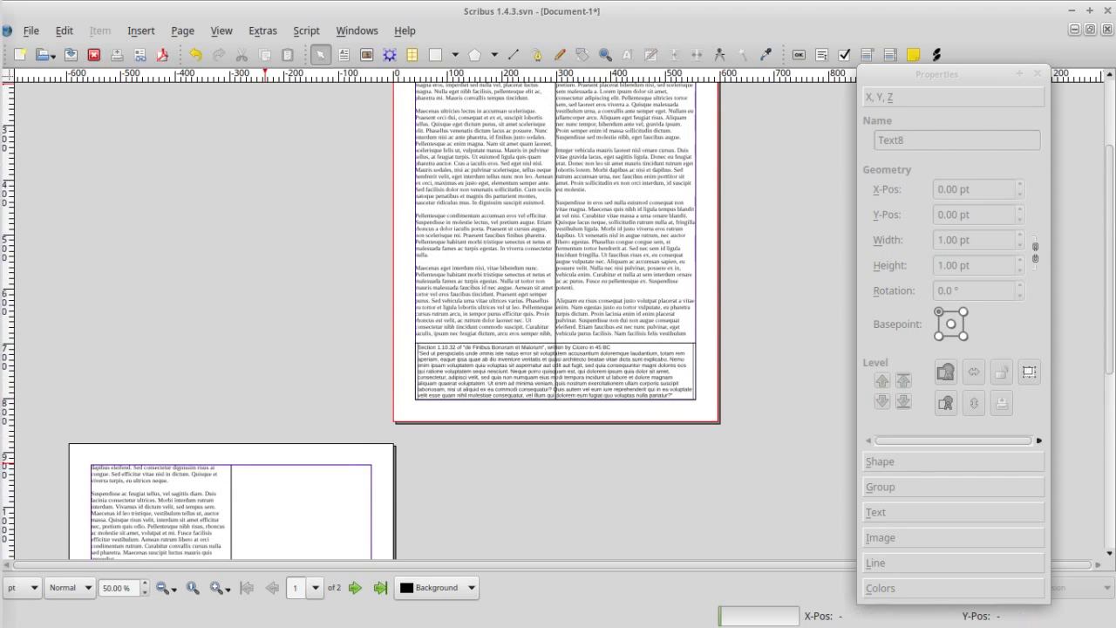
Switch the document to preview mode and review both pages without guides and frame borders
{"action": "left_click", "coordinate": [221, 30]}
{"action": "left_click", "coordinate": [261, 199]}
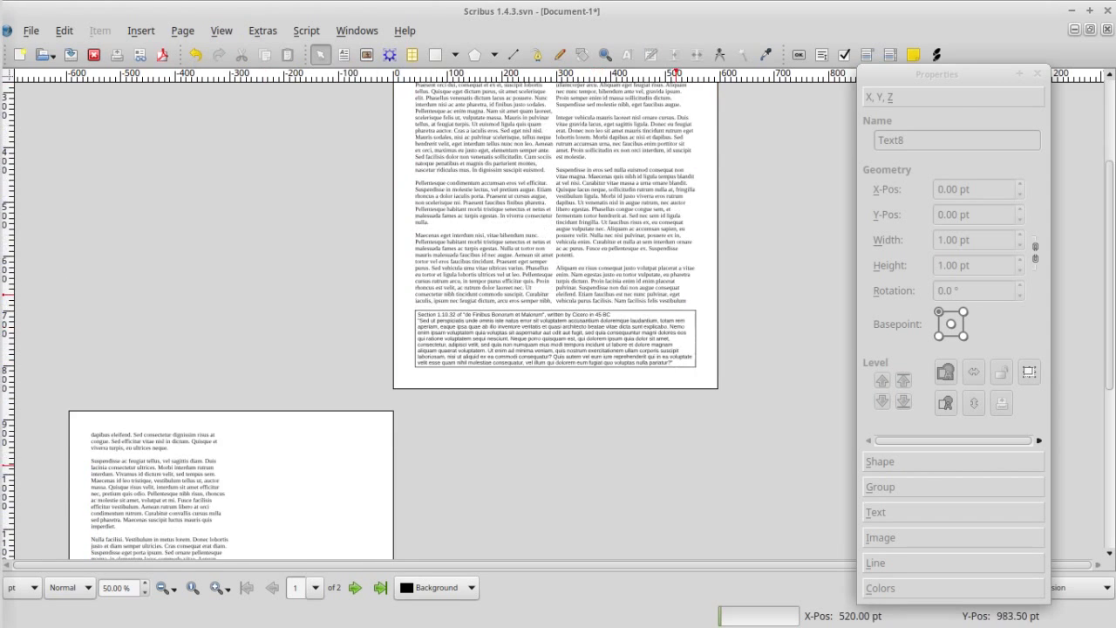
{"action": "scroll", "coordinate": [598, 331], "scroll_direction": "up", "scroll_amount": 4}
{"action": "scroll", "coordinate": [523, 349], "scroll_direction": "down", "scroll_amount": 11}
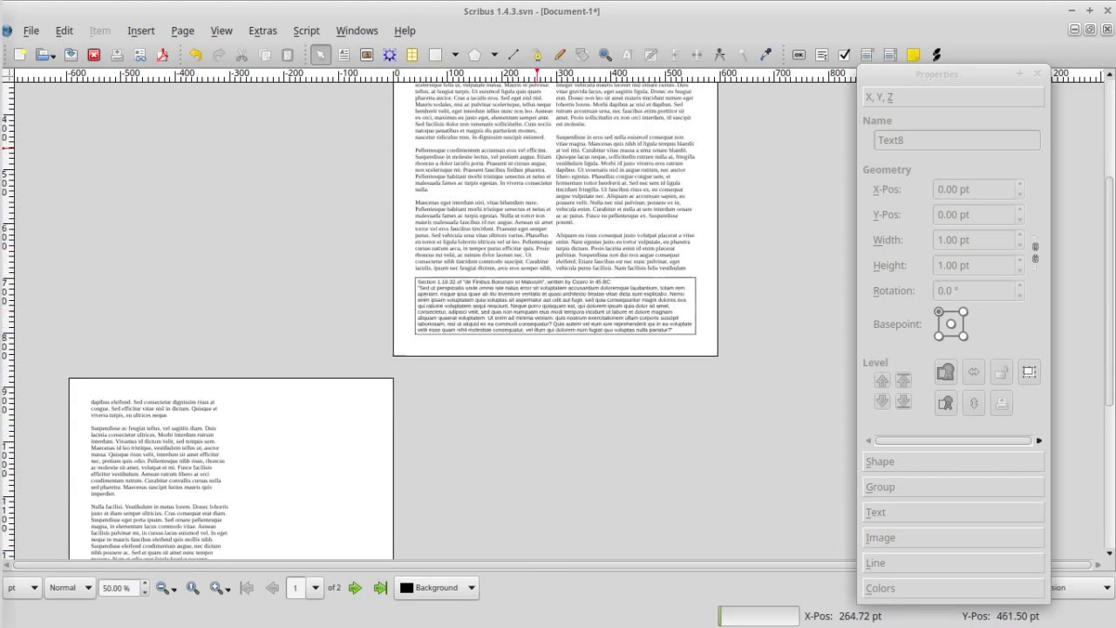
{"action": "scroll", "coordinate": [523, 349], "scroll_direction": "up", "scroll_amount": 6}
{"action": "scroll", "coordinate": [455, 332], "scroll_direction": "up", "scroll_amount": 6}
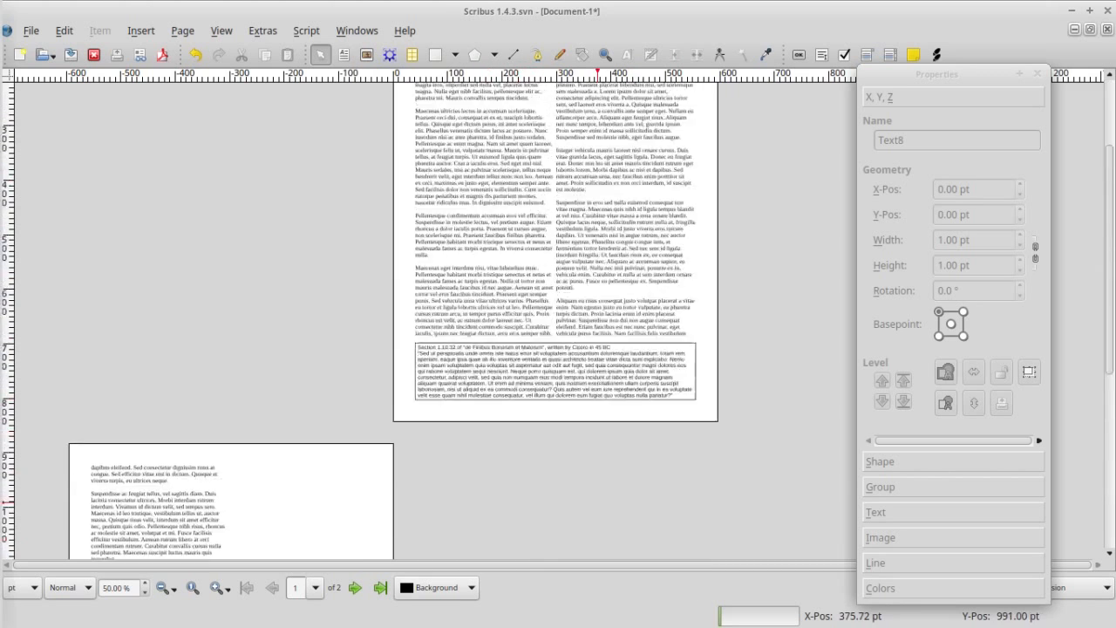